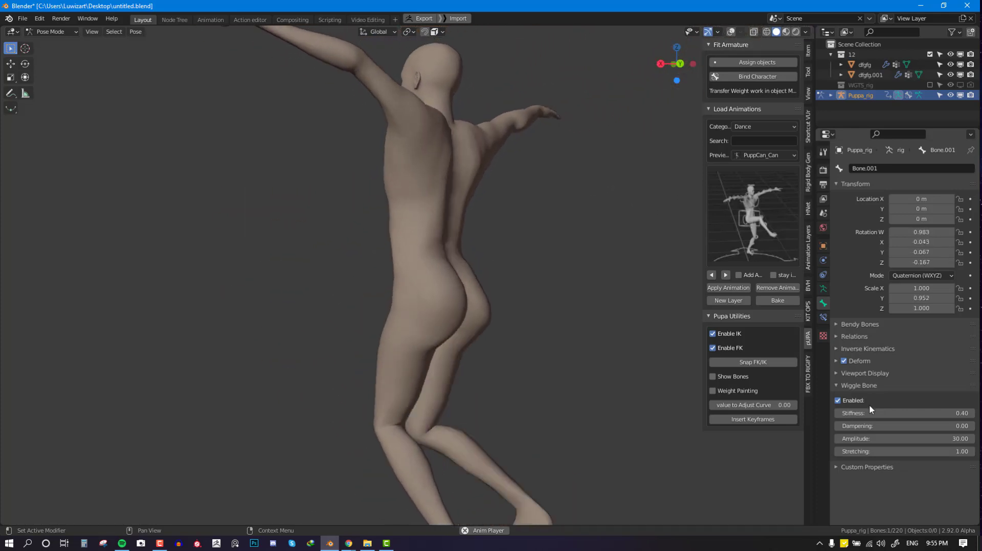
# Toggle viewport overlays on to show the Puppa_rig bone controls over the dancing character.
pyautogui.hotkey('shift', 'alt', 'z')
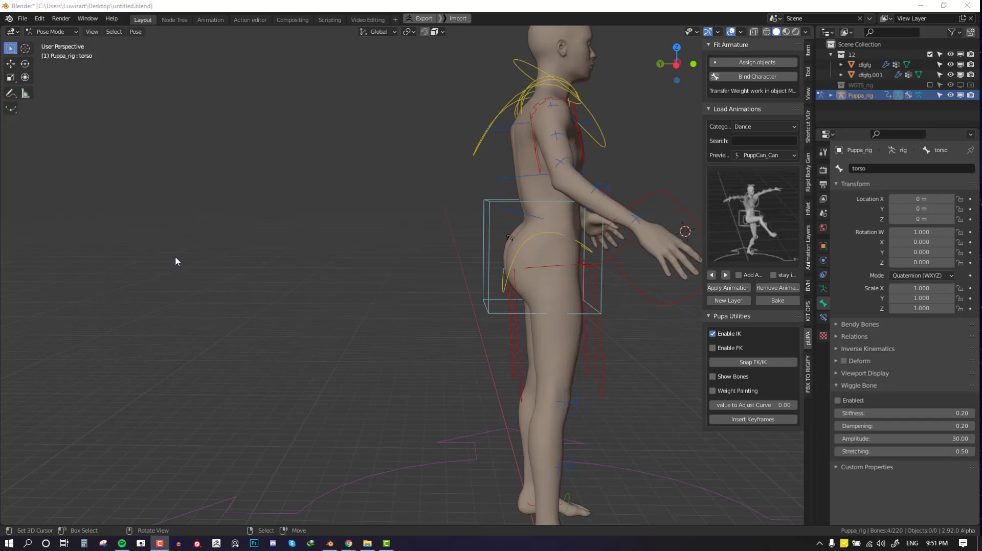
pyautogui.scroll(-3, 175, 256)
pyautogui.moveTo(175, 256); pyautogui.dragTo(50, 76, button='middle')
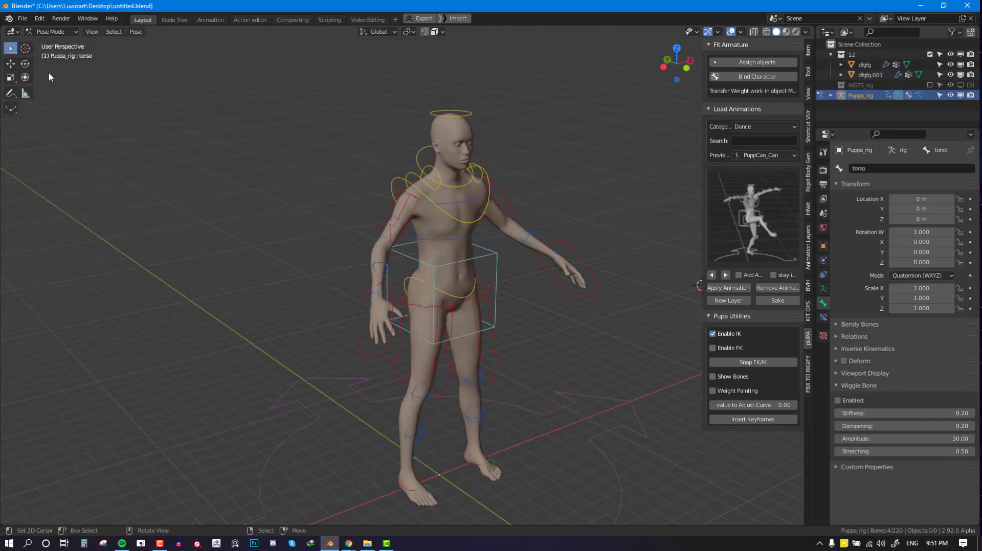
pyautogui.click(39, 18)
pyautogui.click(69, 175)
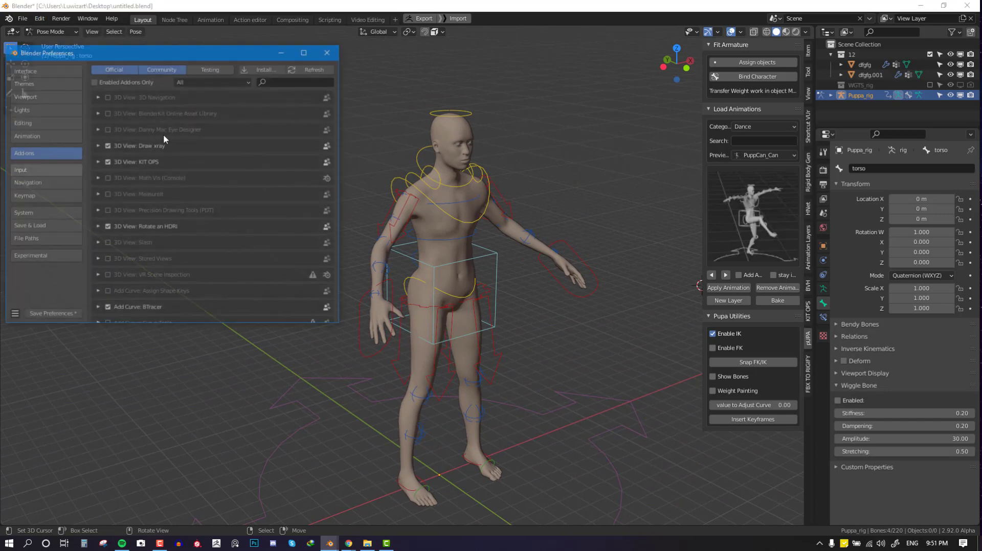
pyautogui.click(263, 70)
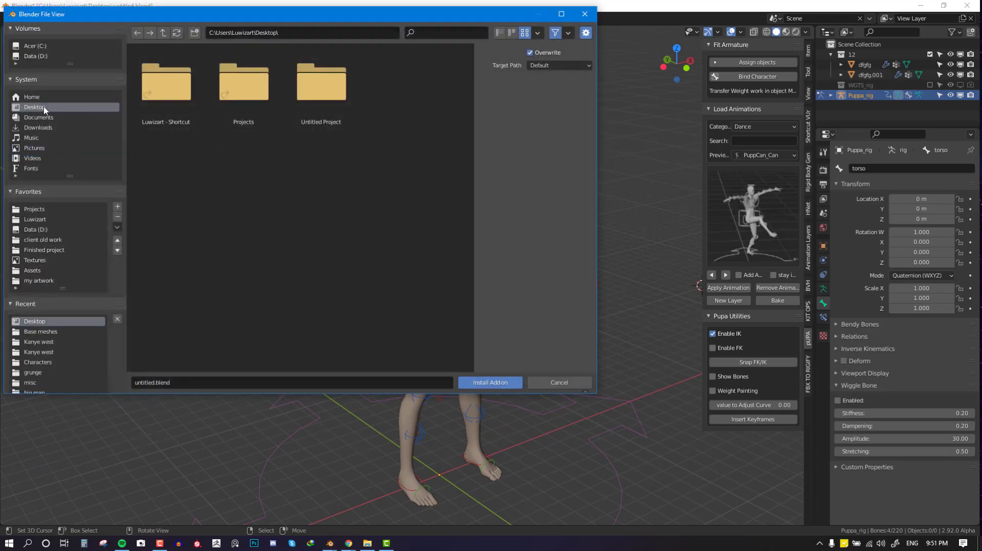
pyautogui.click(45, 128)
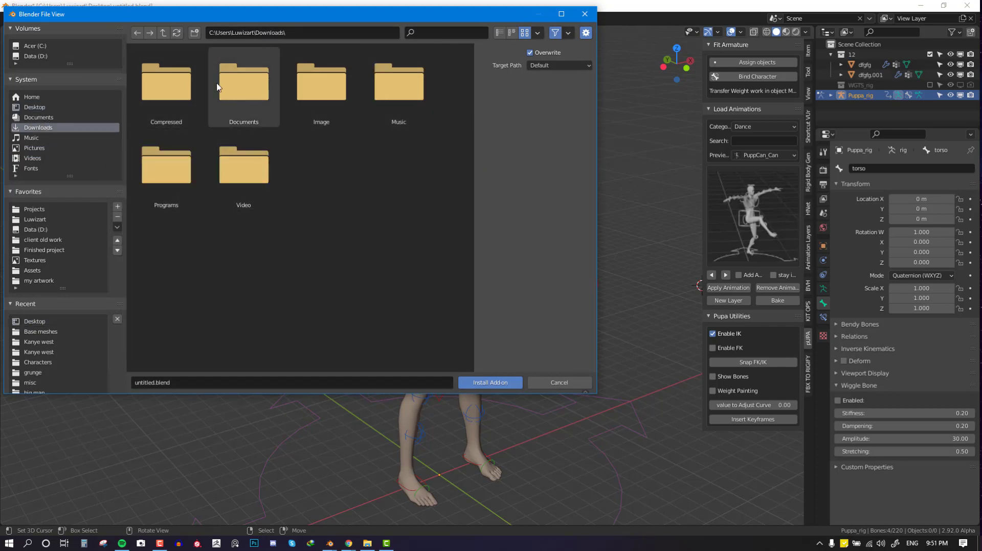
pyautogui.click(171, 97)
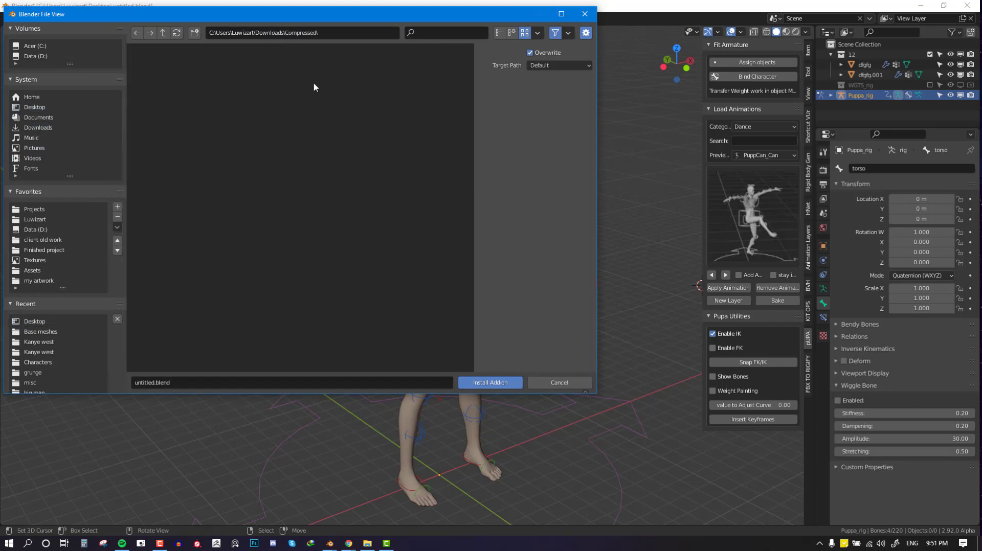
pyautogui.click(584, 15)
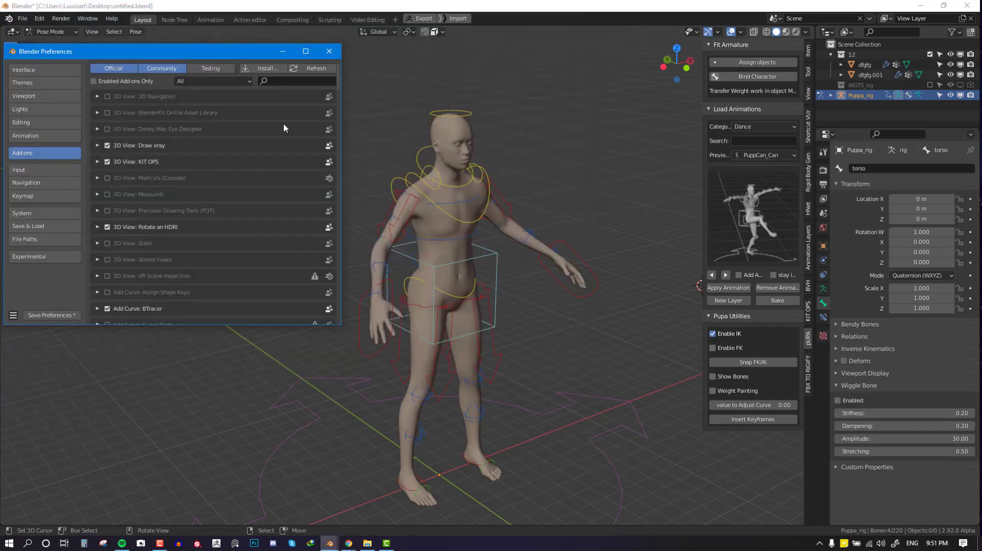
pyautogui.click(329, 51)
pyautogui.moveTo(407, 189); pyautogui.dragTo(377, 179, button='middle')
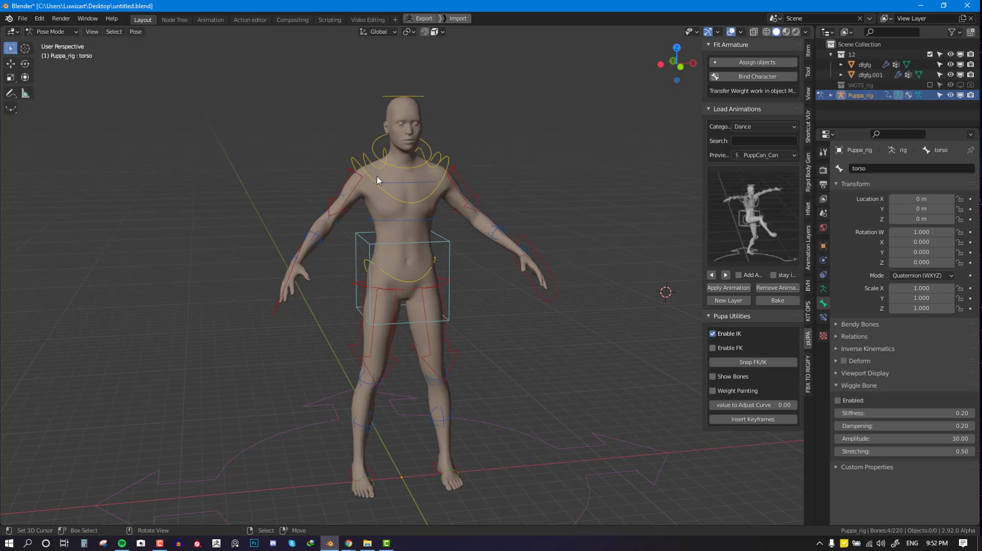
# Select the spine_fk.001 bone and browse the Dance previews, choosing PuppCan_Can.
pyautogui.moveTo(377, 176); pyautogui.dragTo(374, 242, button='middle')
pyautogui.click(374, 243)
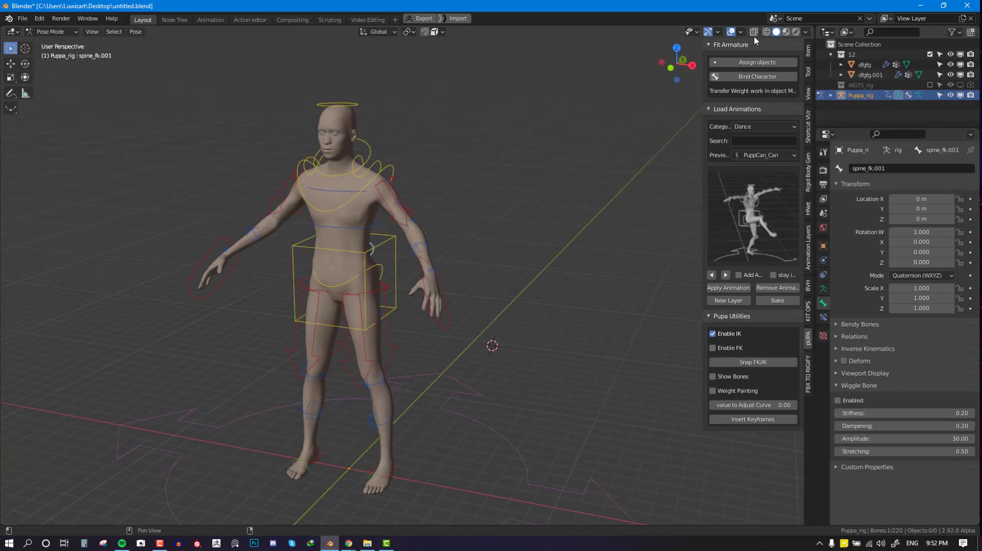
pyautogui.moveTo(256, 207); pyautogui.dragTo(333, 198, button='middle')
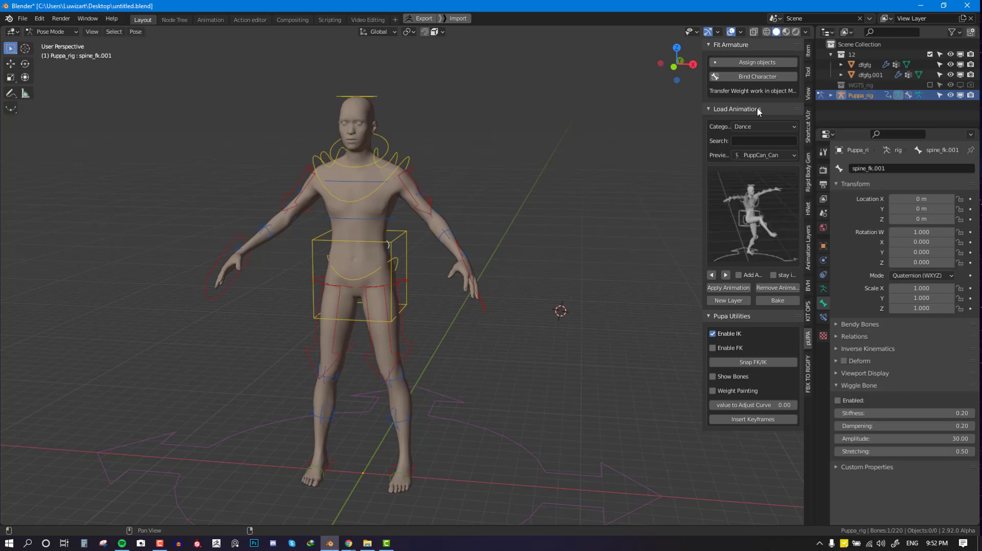
pyautogui.scroll(-5, 404, 224)
pyautogui.scroll(4, 367, 239)
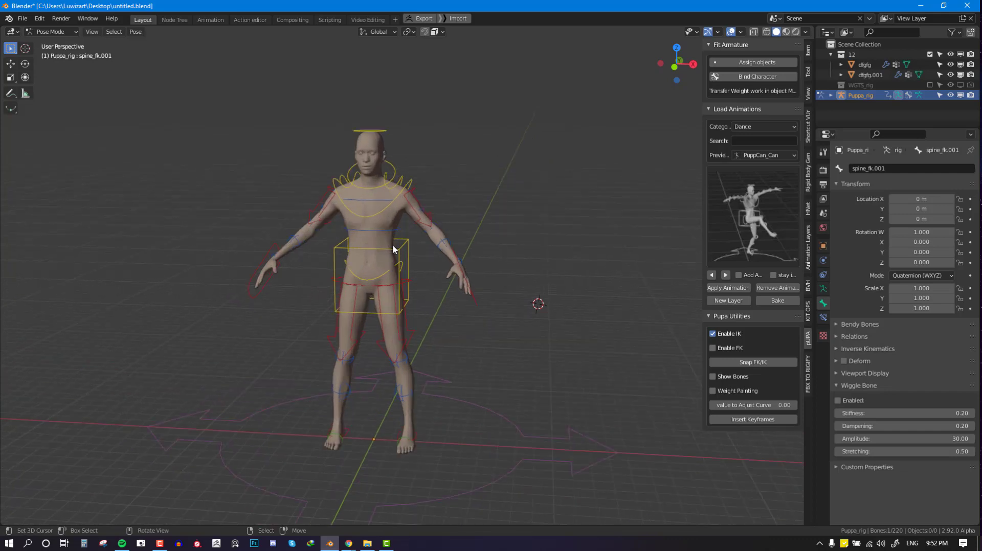
pyautogui.moveTo(379, 199); pyautogui.dragTo(384, 210, button='middle')
pyautogui.click(766, 221)
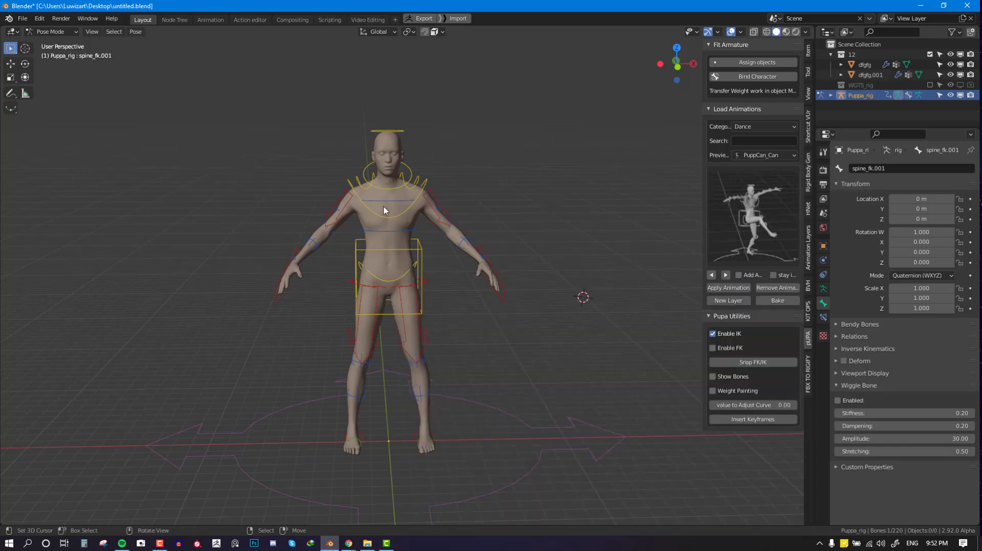
# Apply the PuppCan_Can dance and play it back with overlays hidden.
pyautogui.click(725, 289)
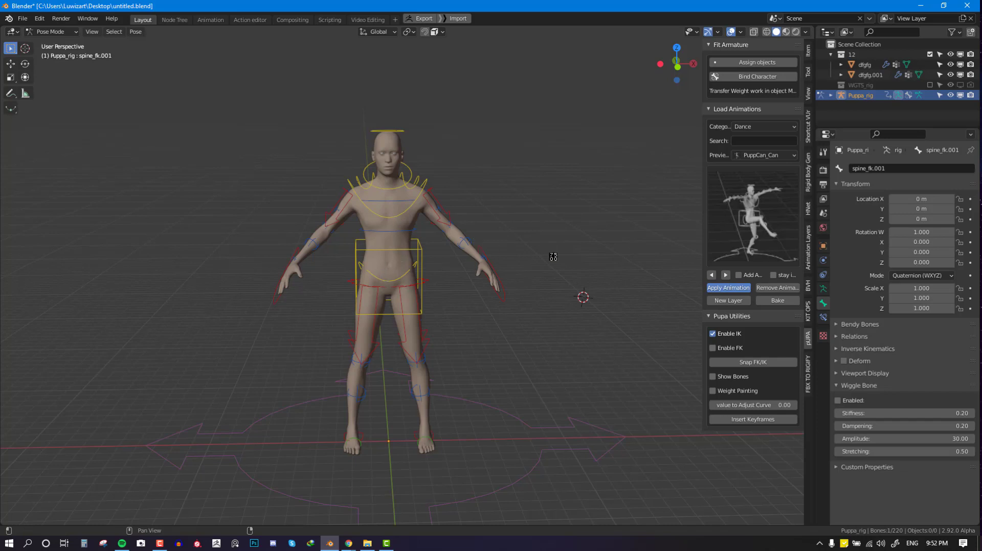
pyautogui.press('space')
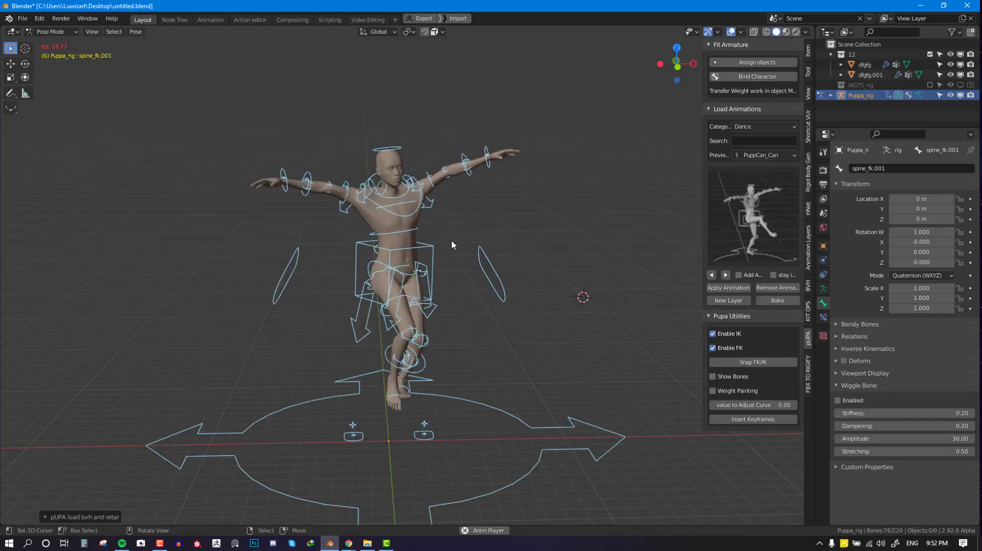
pyautogui.hotkey('shift', 'alt', 'z')
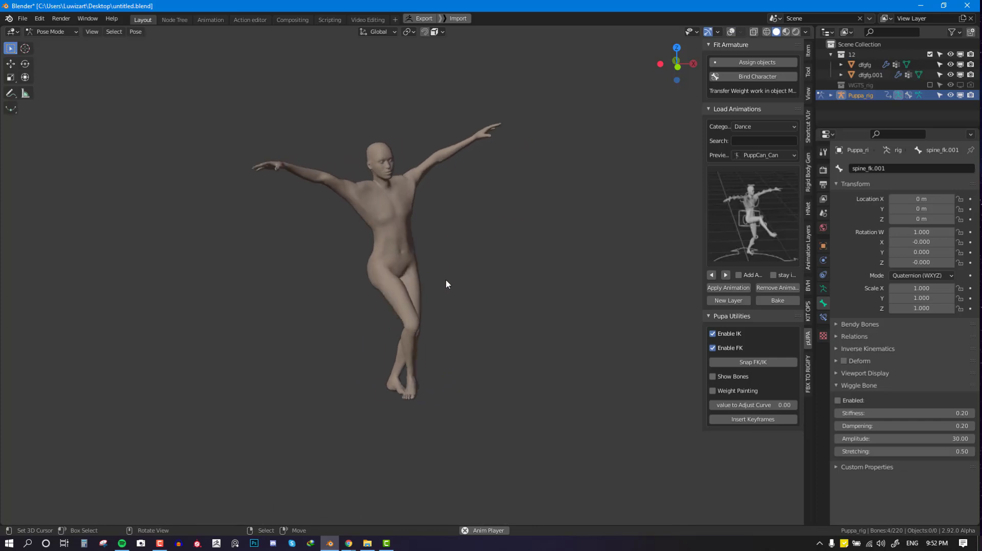
# Orbit around the dancing figure to watch it from behind and the side.
pyautogui.moveTo(456, 281); pyautogui.dragTo(449, 251, button='middle')
pyautogui.hotkey('shift', 'alt', 'z')
pyautogui.hotkey('shift', 'alt', 'z')
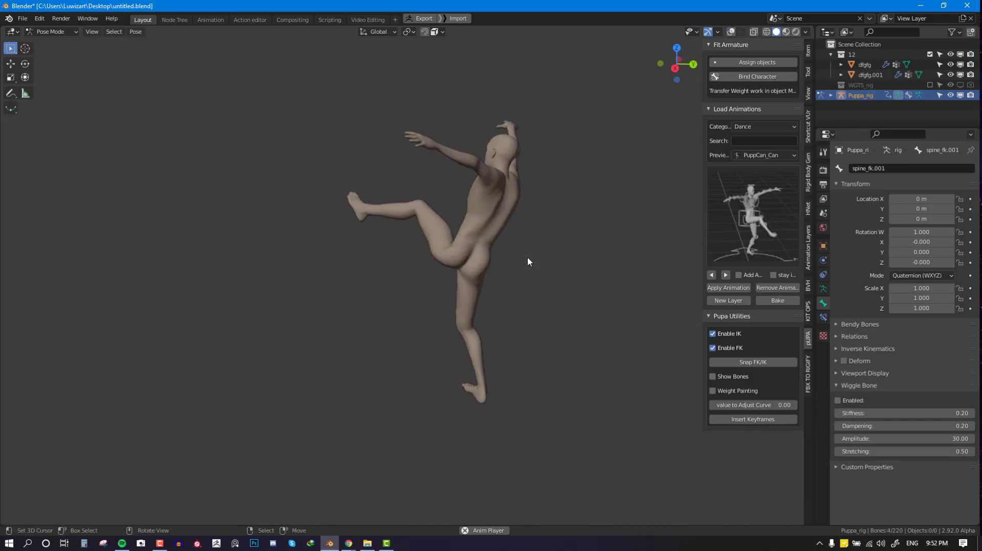
pyautogui.moveTo(522, 263); pyautogui.dragTo(439, 276, button='middle')
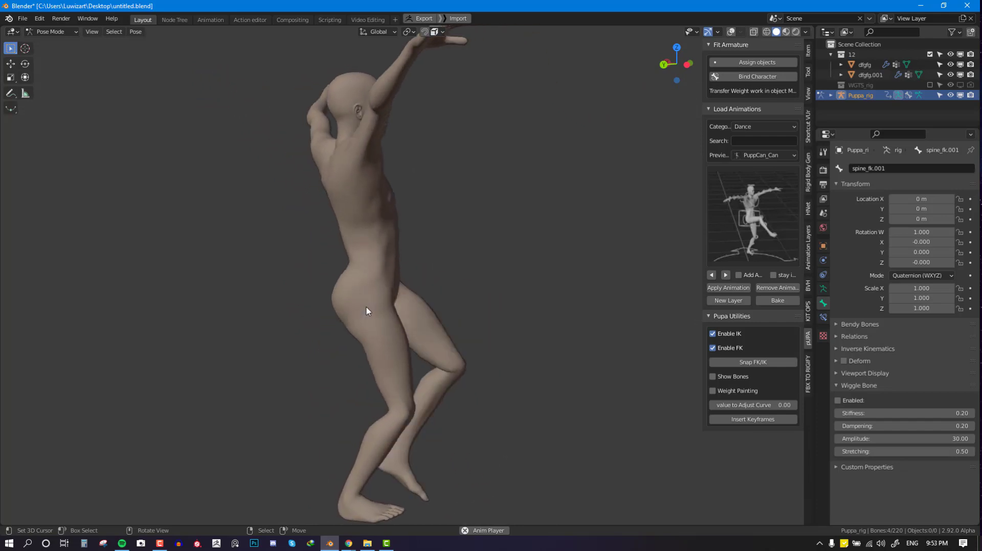
pyautogui.moveTo(368, 309); pyautogui.dragTo(504, 278, button='middle')
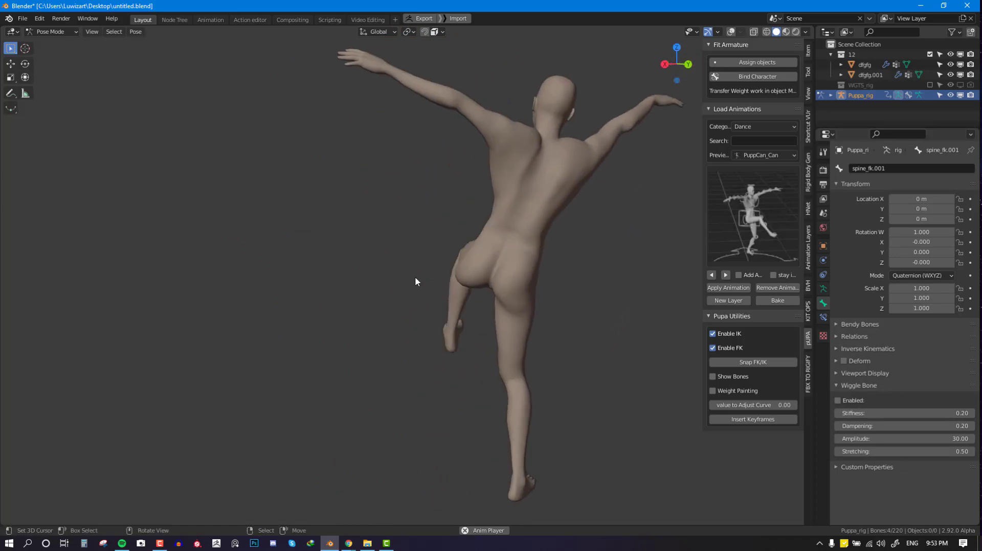
# Stop the dance at frame 1, show overlays, and enable Wiggle Bone on Bone.
pyautogui.hotkey('shift', 'alt', 'z')
pyautogui.press('Escape')
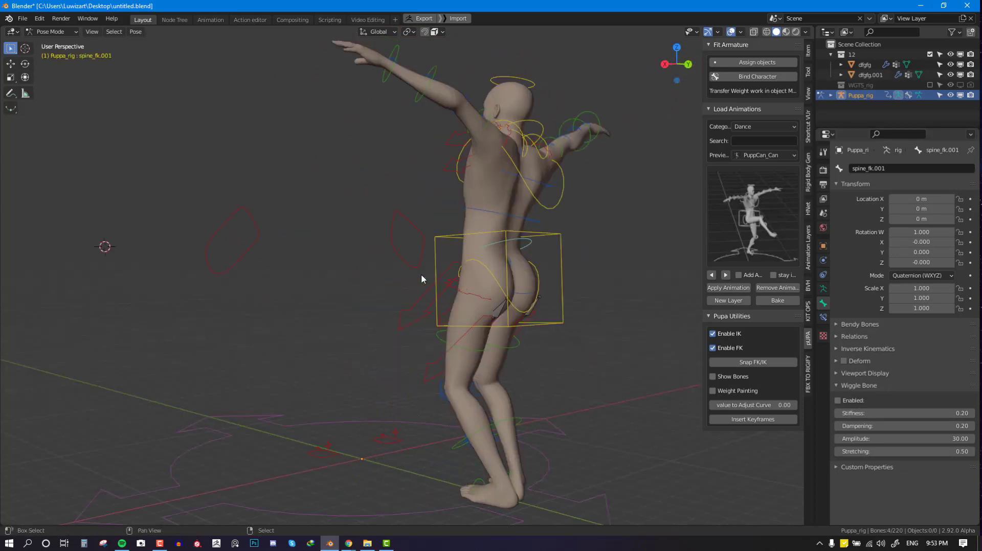
pyautogui.click(508, 311)
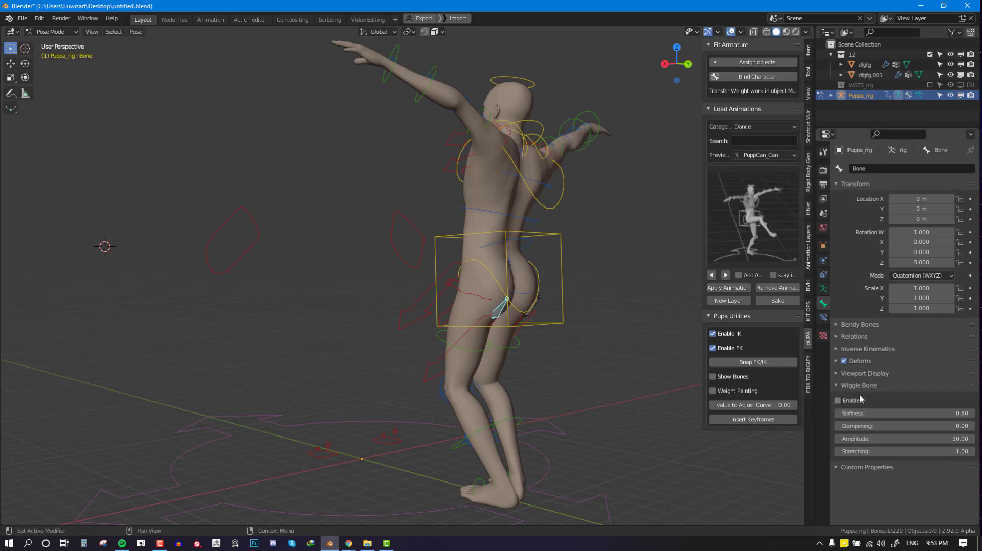
pyautogui.click(839, 401)
# Check Bone.001, the chest and forearm_fk.R controls, ending with Bone.001's wiggle settings shown.
pyautogui.click(539, 303)
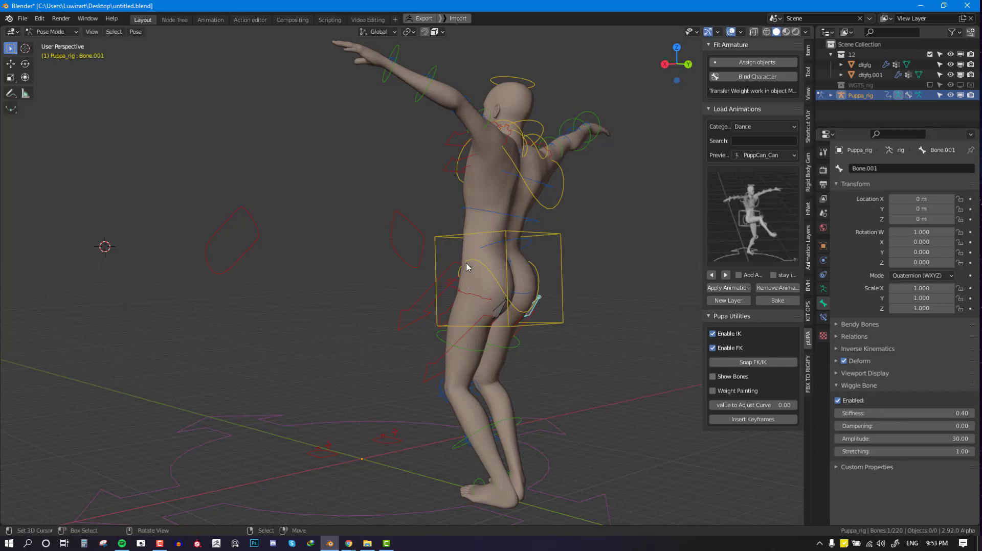
pyautogui.click(552, 208)
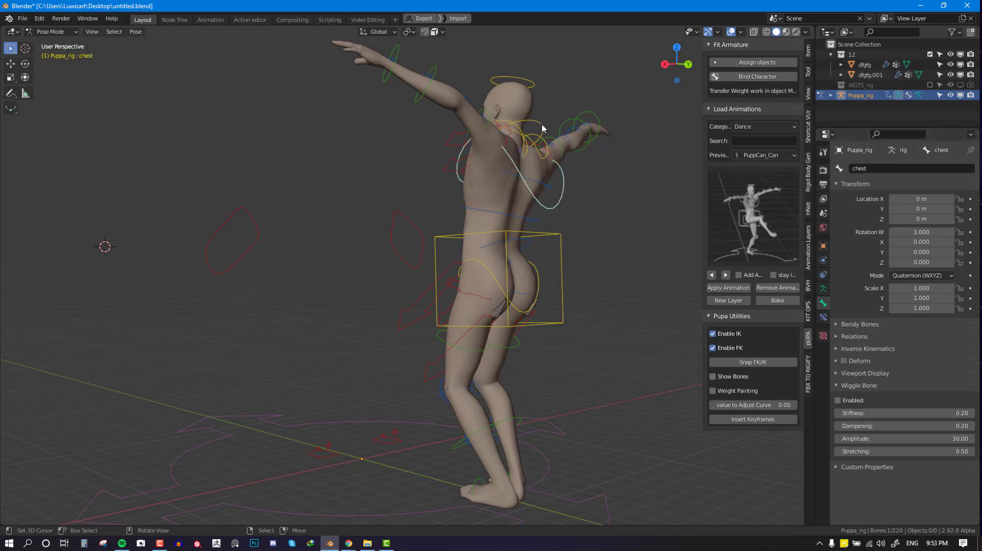
pyautogui.click(562, 125)
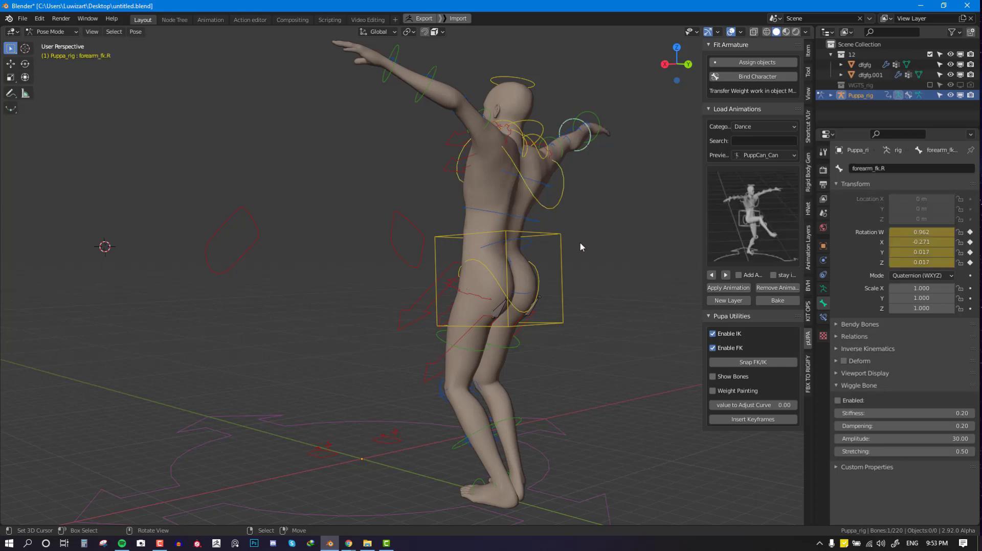
pyautogui.click(504, 311)
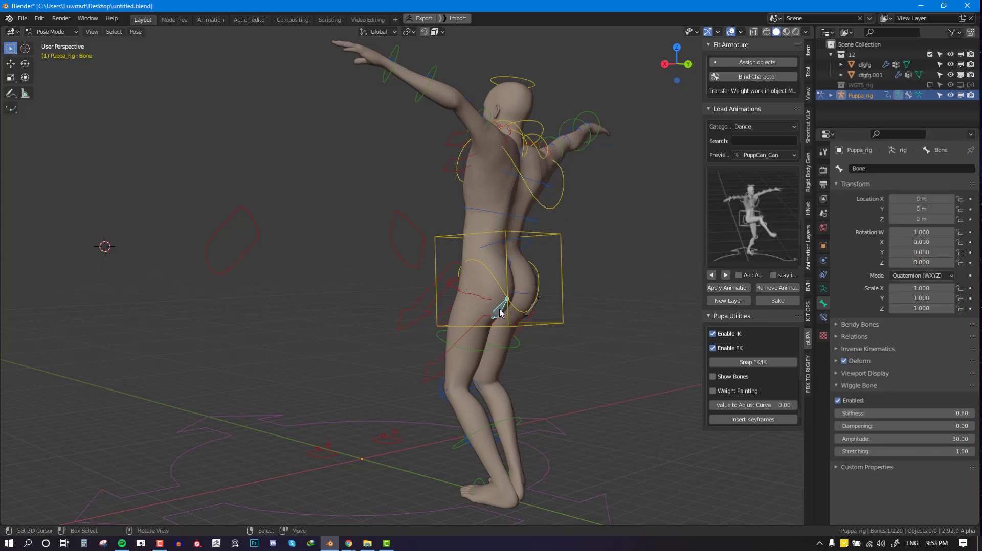
pyautogui.click(541, 303)
pyautogui.scroll(-2, 609, 320)
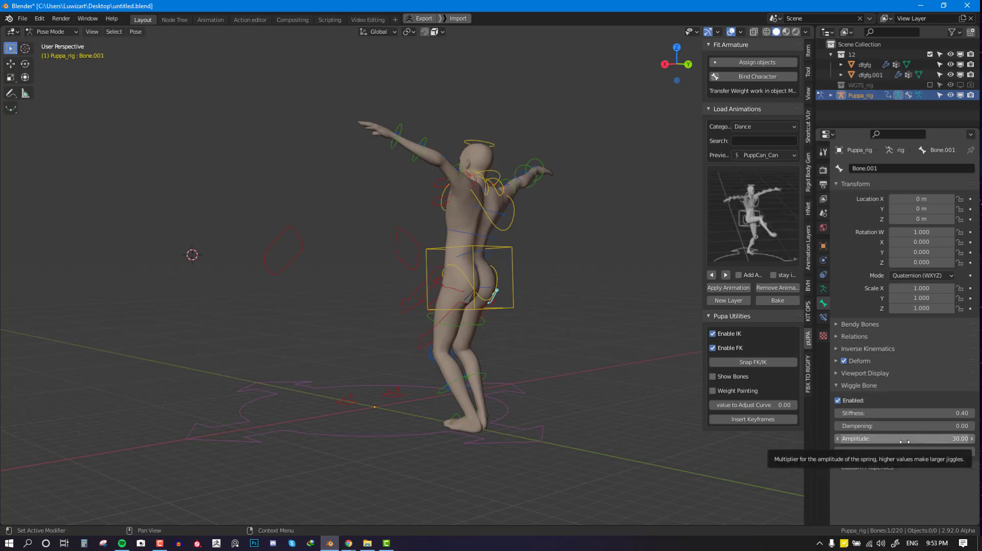
# Play the dance with overlays hidden to test the buttock jiggle.
pyautogui.scroll(2, 563, 353)
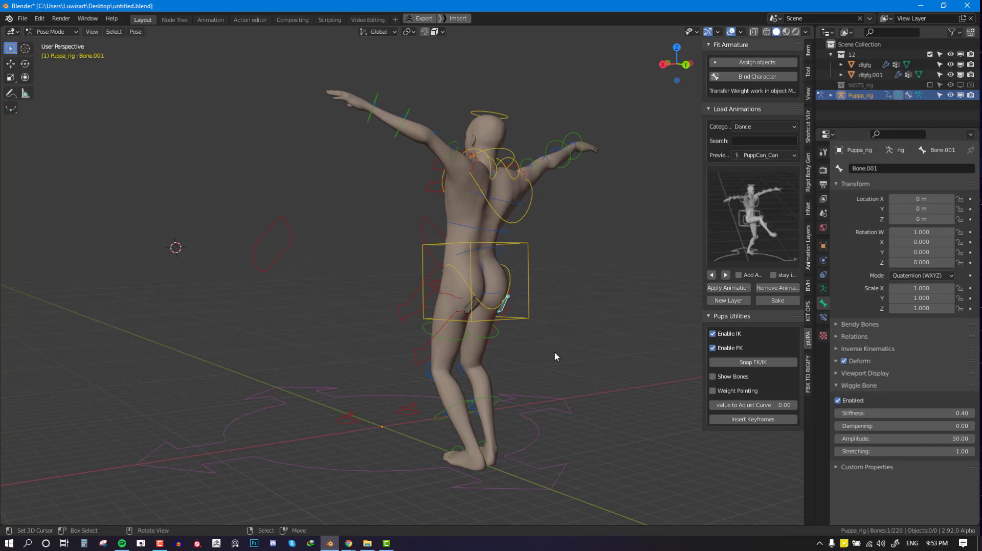
pyautogui.moveTo(557, 357); pyautogui.dragTo(460, 332, button='middle')
pyautogui.press('space')
pyautogui.scroll(3, 461, 335)
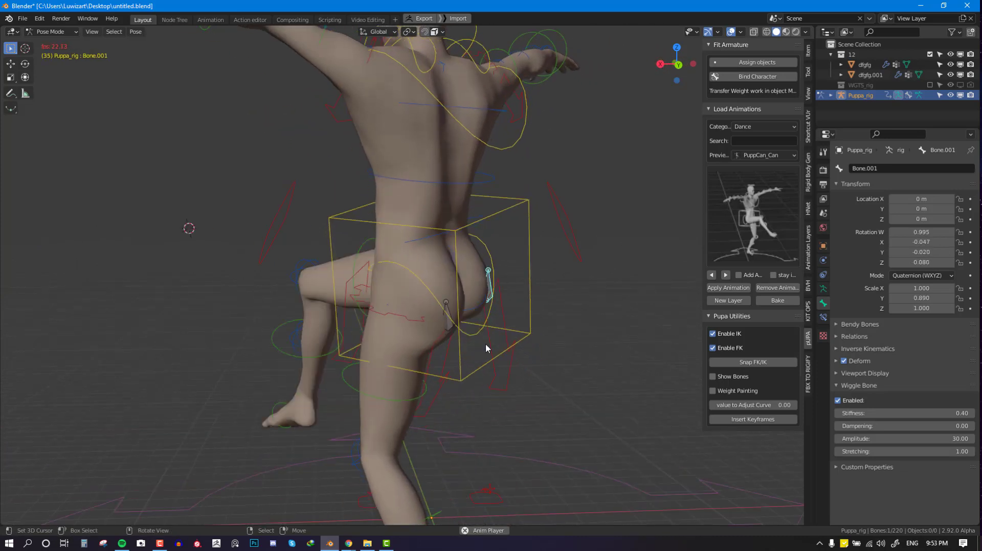
pyautogui.scroll(3, 520, 349)
pyautogui.hotkey('shift', 'alt', 'z')
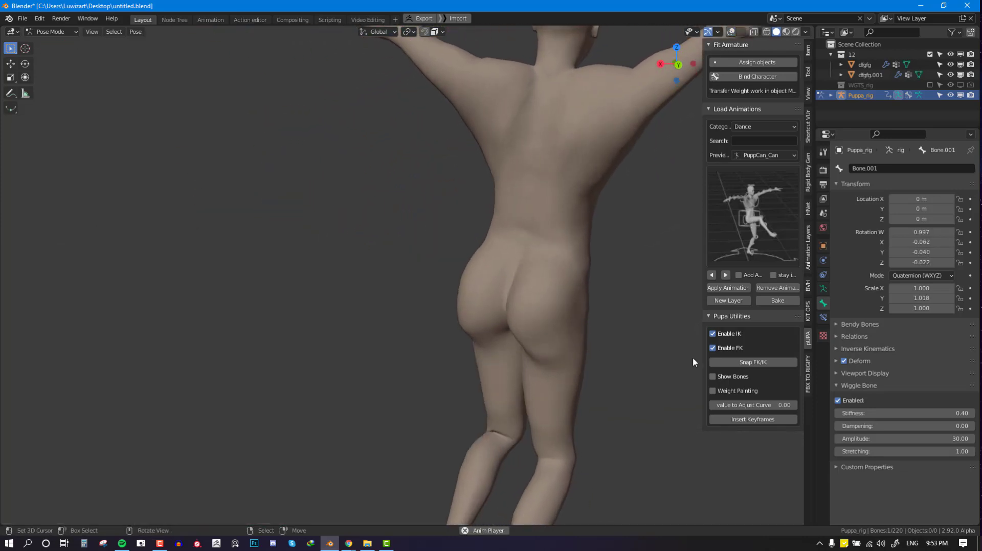
# Try a wiggle Amplitude of 100, then set it back to 30.
pyautogui.click(905, 439)
pyautogui.write('100')
pyautogui.press('Return')
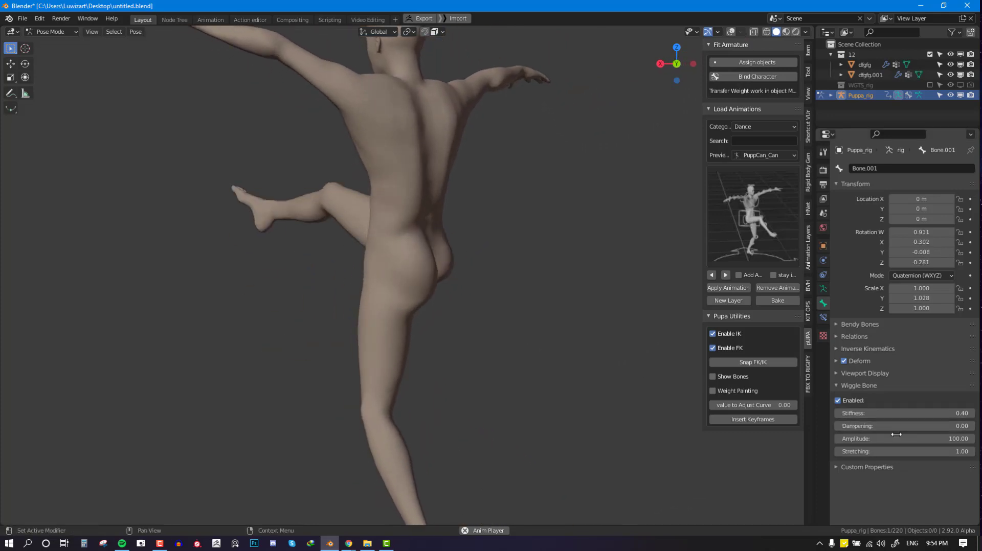
pyautogui.click(898, 438)
pyautogui.write('30')
pyautogui.press('Return')
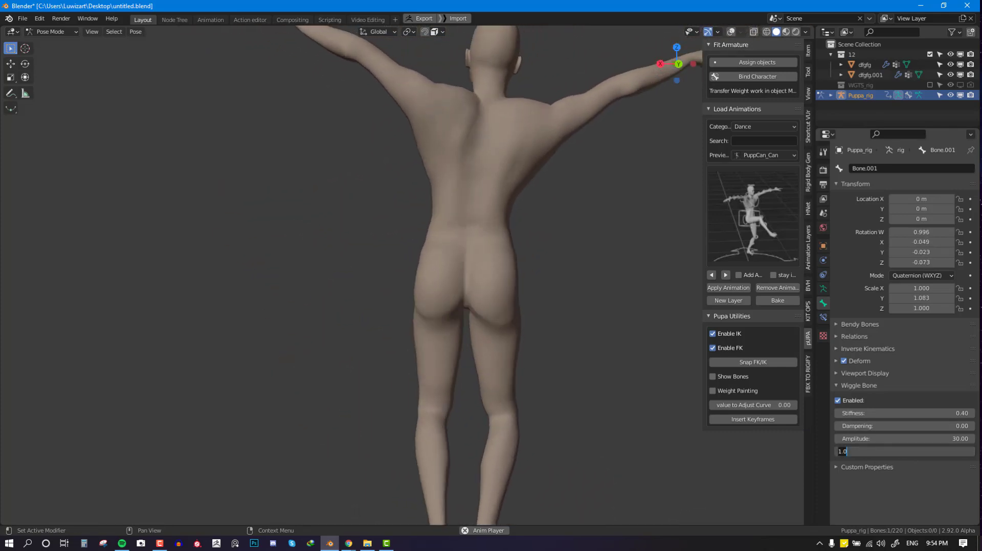
# Try a wiggle Stretching of 10, then settle on a Stretching of 1.
pyautogui.click(899, 452)
pyautogui.write('10')
pyautogui.press('Return')
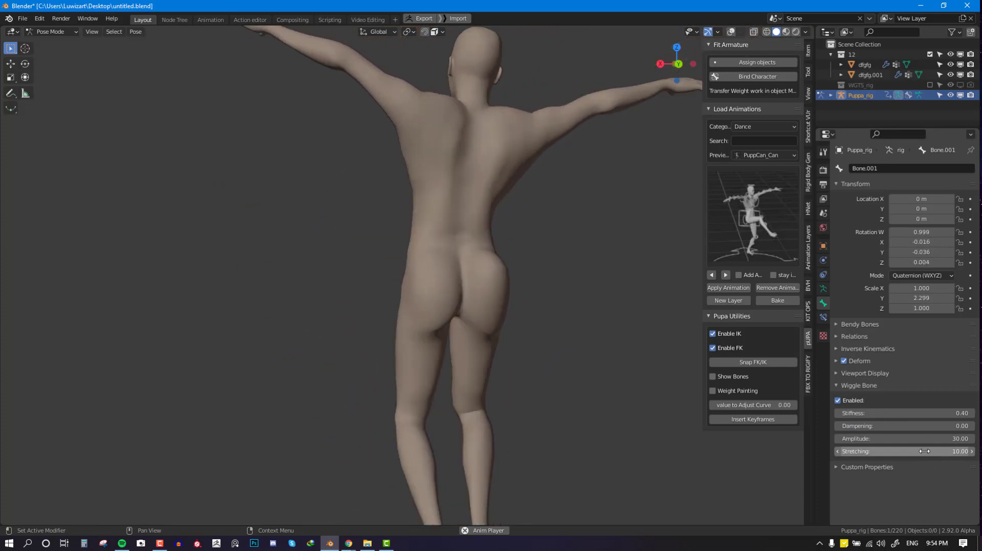
pyautogui.click(924, 451)
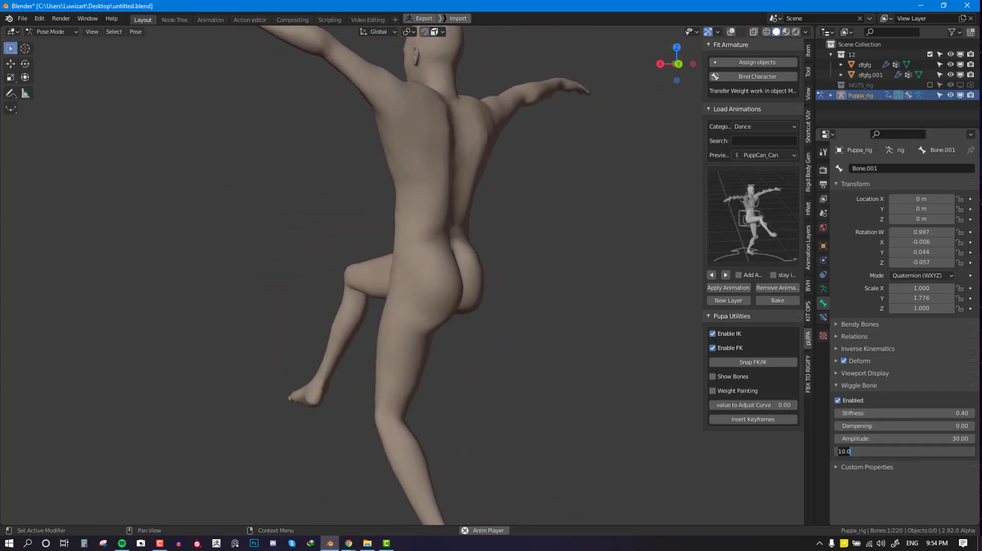
pyautogui.write('1')
pyautogui.press('Return')
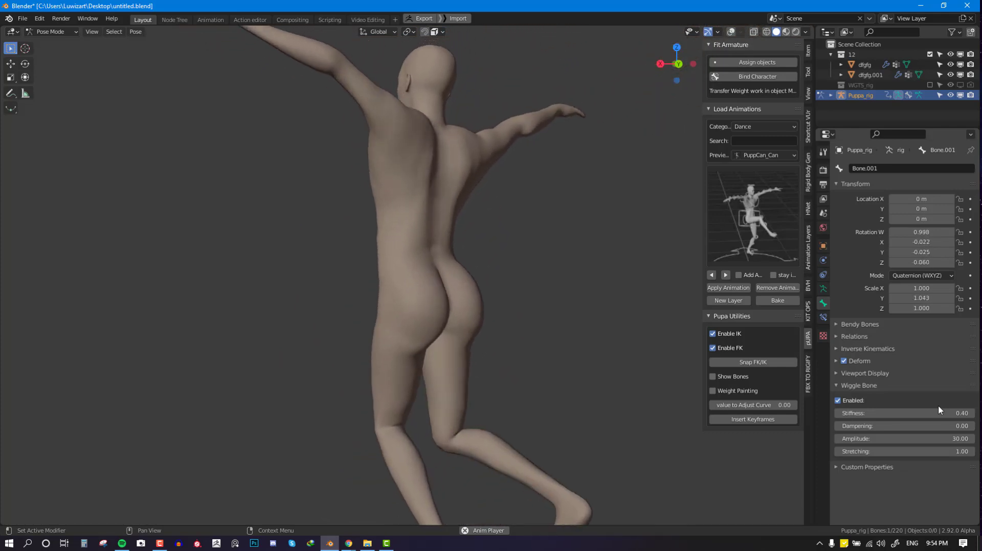
pyautogui.moveTo(938, 412)
pyautogui.mouseDown()
pyautogui.moveTo(963, 413)
pyautogui.moveTo(938, 414)
pyautogui.mouseUp()
pyautogui.doubleClick(905, 413)
pyautogui.write('6.73')
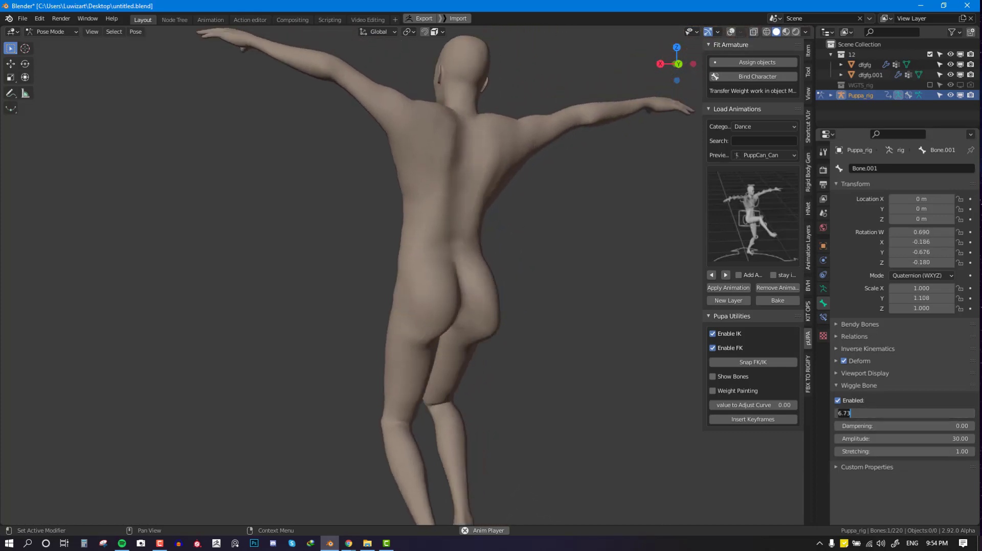
pyautogui.press('BackSpace')
pyautogui.press('BackSpace')
pyautogui.press('BackSpace')
pyautogui.press('BackSpace')
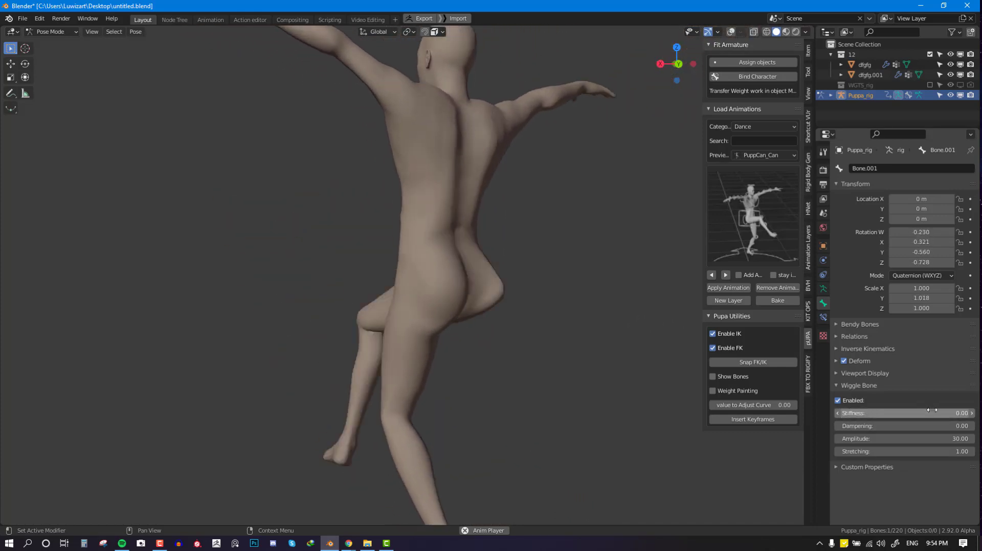
pyautogui.press('Return')
pyautogui.moveTo(931, 412); pyautogui.dragTo(962, 412)
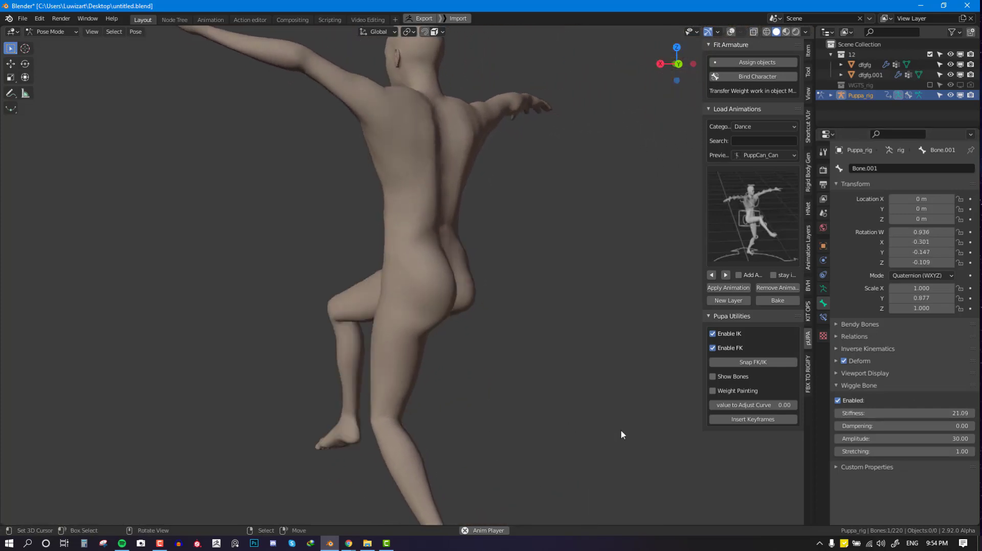
pyautogui.moveTo(870, 414); pyautogui.dragTo(834, 414)
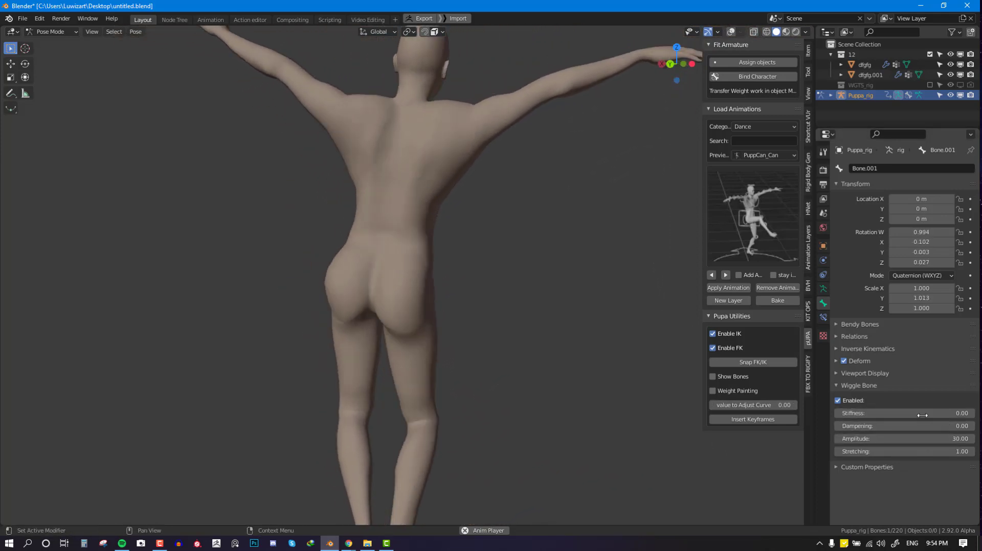
pyautogui.moveTo(900, 414); pyautogui.dragTo(864, 413)
pyautogui.click(929, 413)
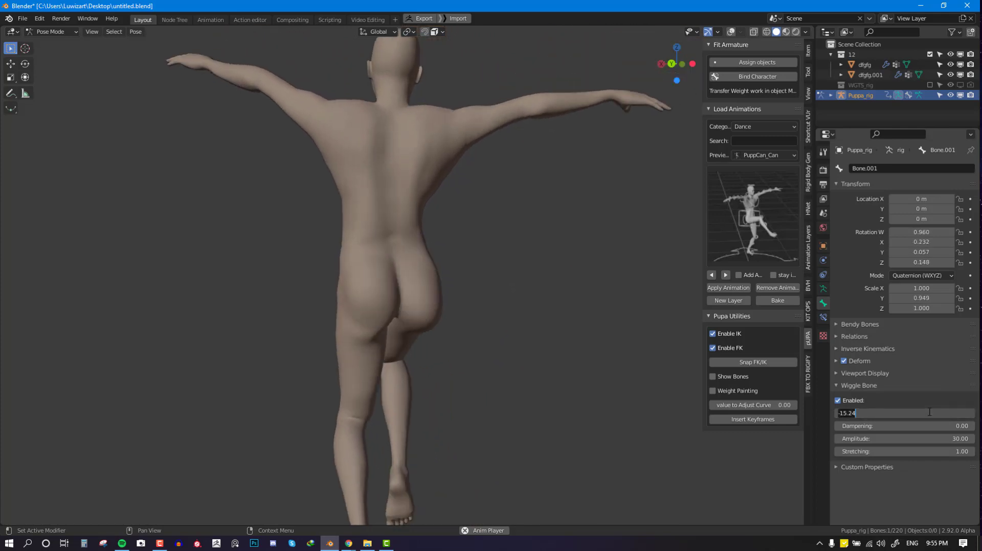
pyautogui.write('0.4')
pyautogui.press('Return')
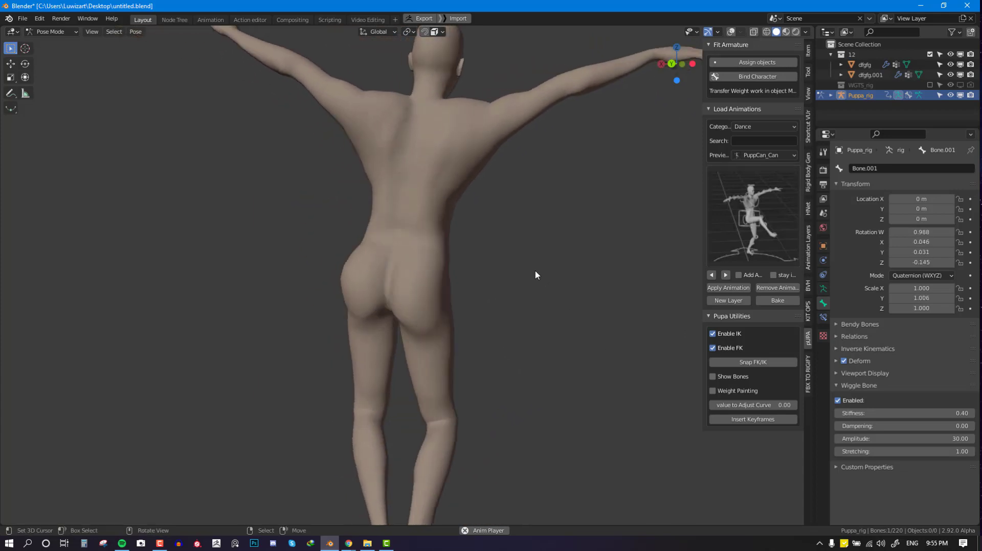
# Zoom the view, show the bone controls again, and pause the dance at frame 66.
pyautogui.scroll(5, 519, 256)
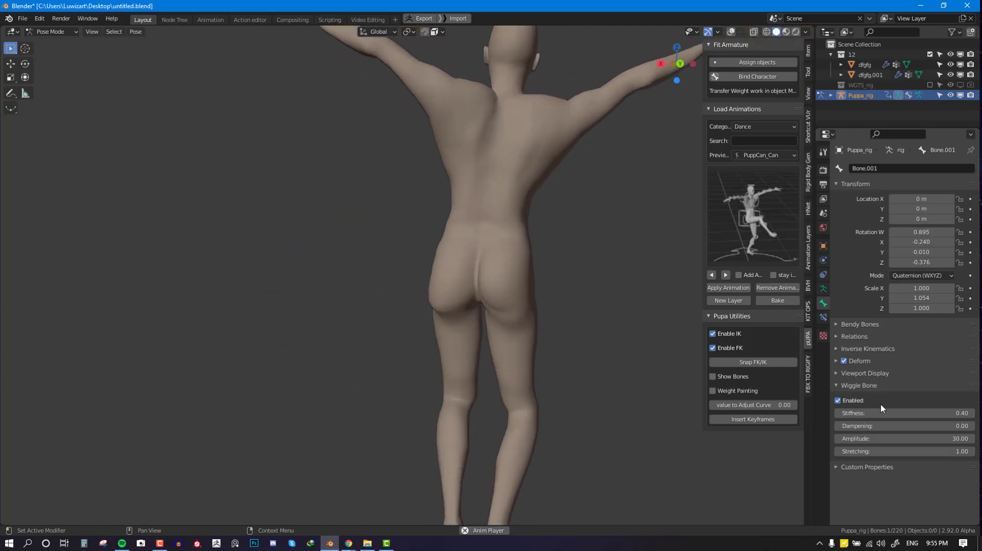
pyautogui.scroll(-5, 456, 334)
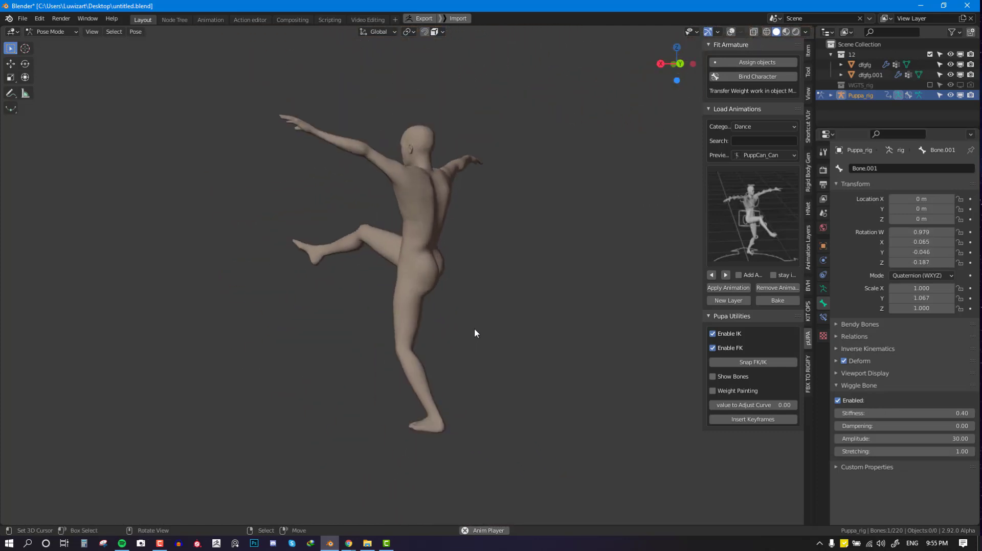
pyautogui.hotkey('shift', 'alt', 'z')
pyautogui.scroll(2, 481, 302)
pyautogui.press('space')
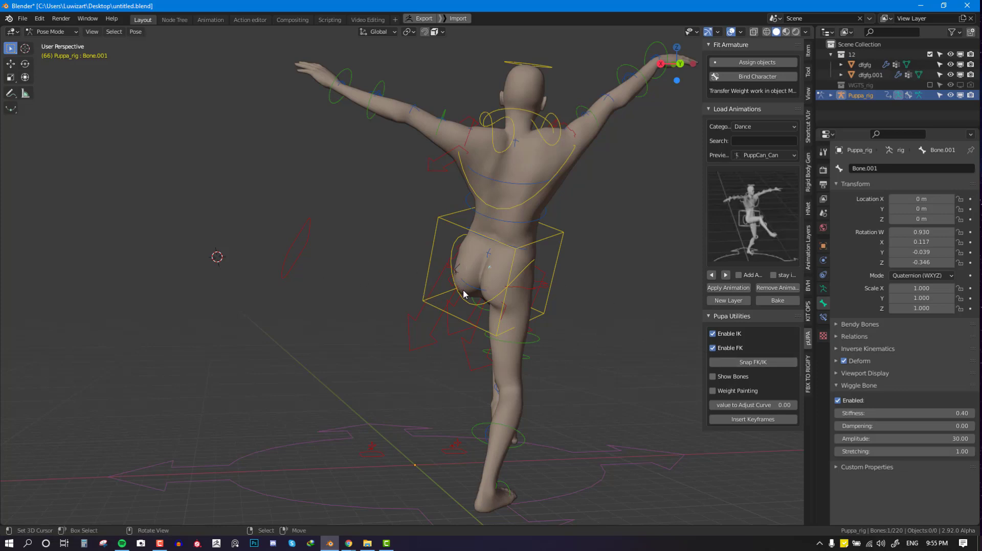
# Play the dance briefly, reset it to frame 1, and orbit to face the character's back.
pyautogui.press('space')
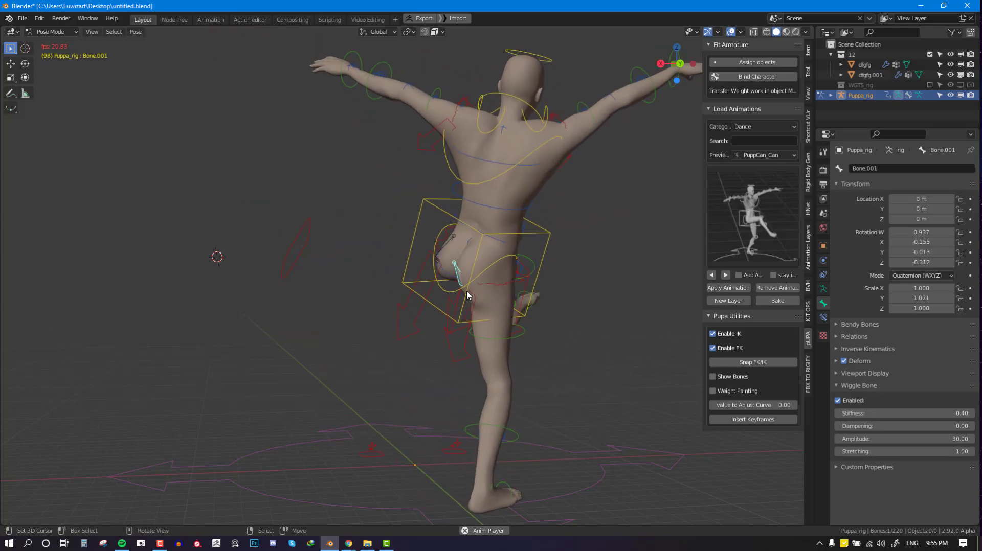
pyautogui.press('Escape')
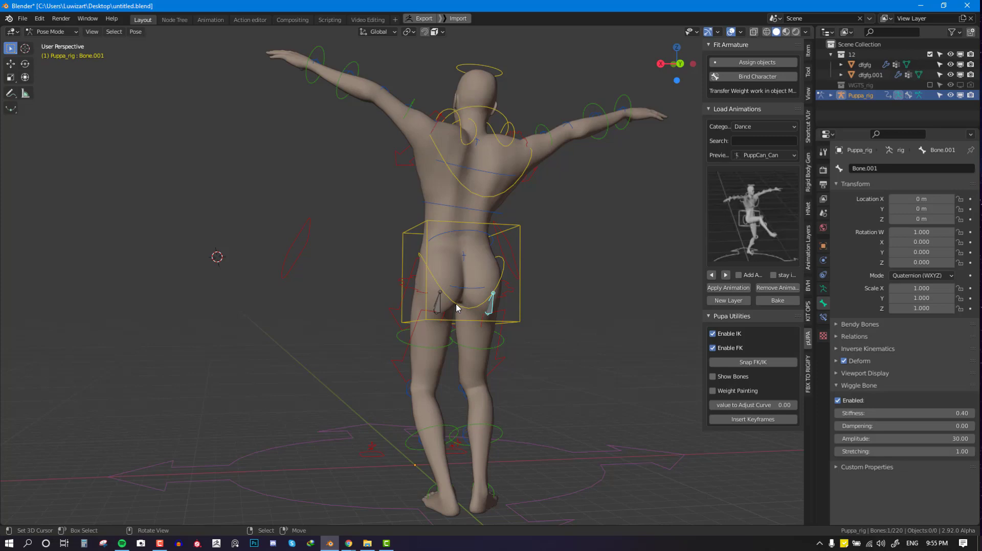
pyautogui.moveTo(508, 318); pyautogui.dragTo(494, 294, button='middle')
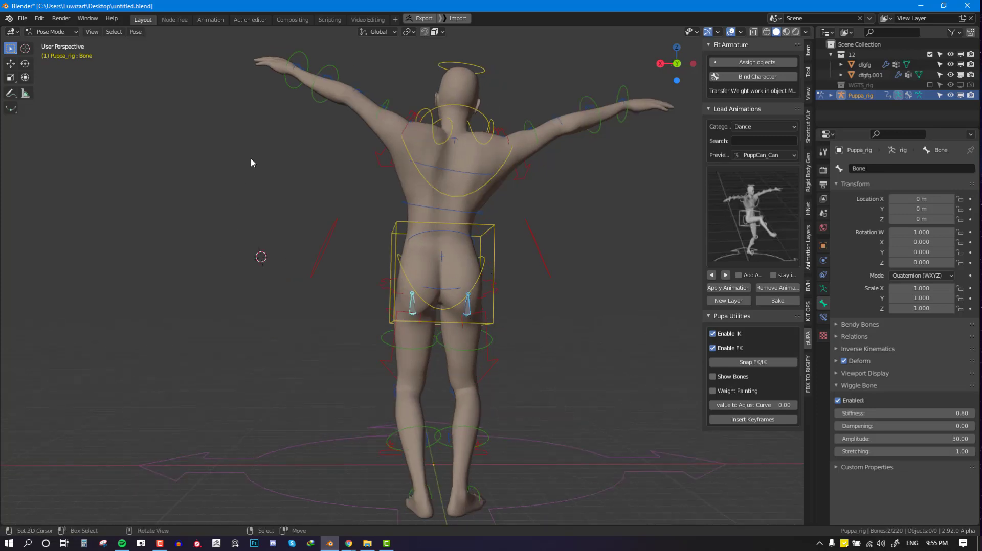
pyautogui.press('F3')
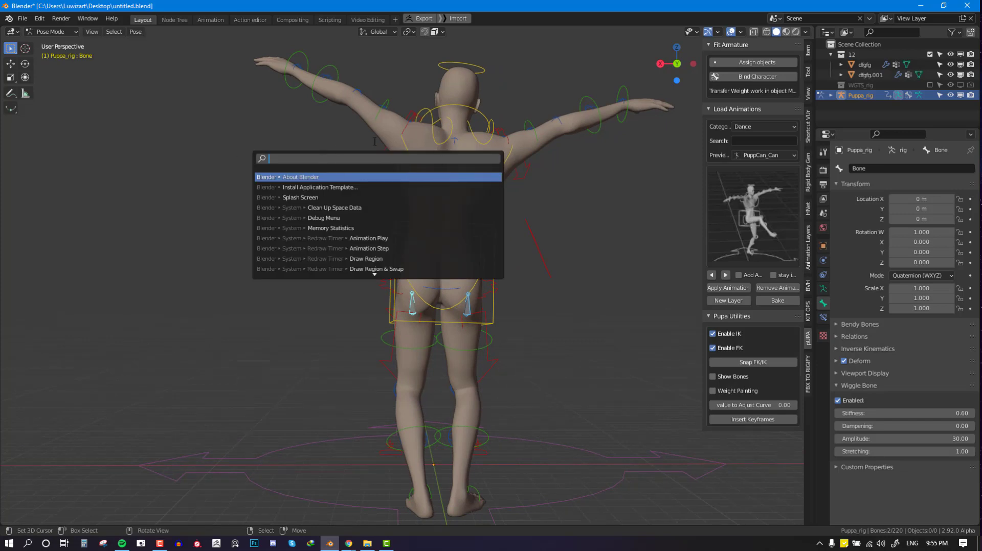
# Find Bake Action through Edit > Operator Search, then dismiss its dialog without baking.
pyautogui.click(41, 18)
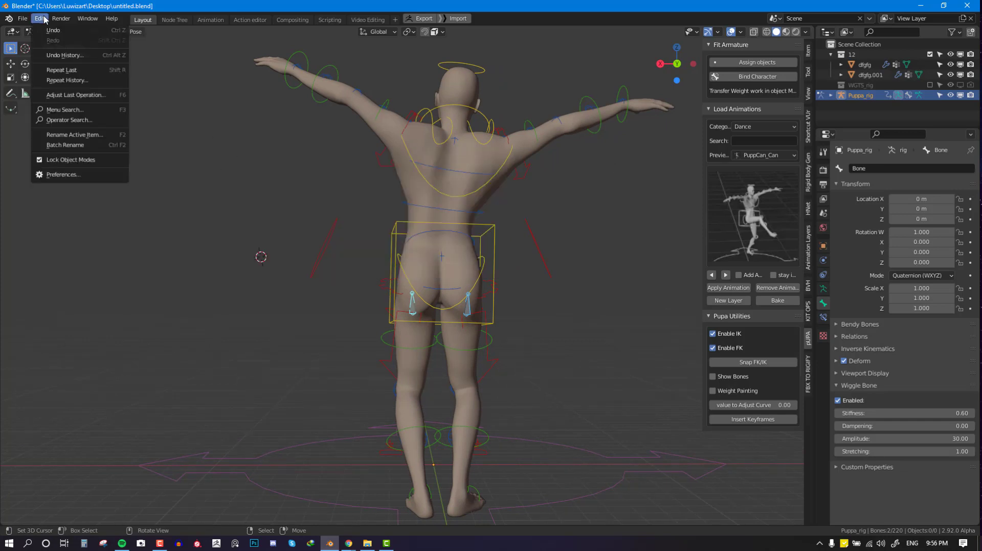
pyautogui.click(83, 124)
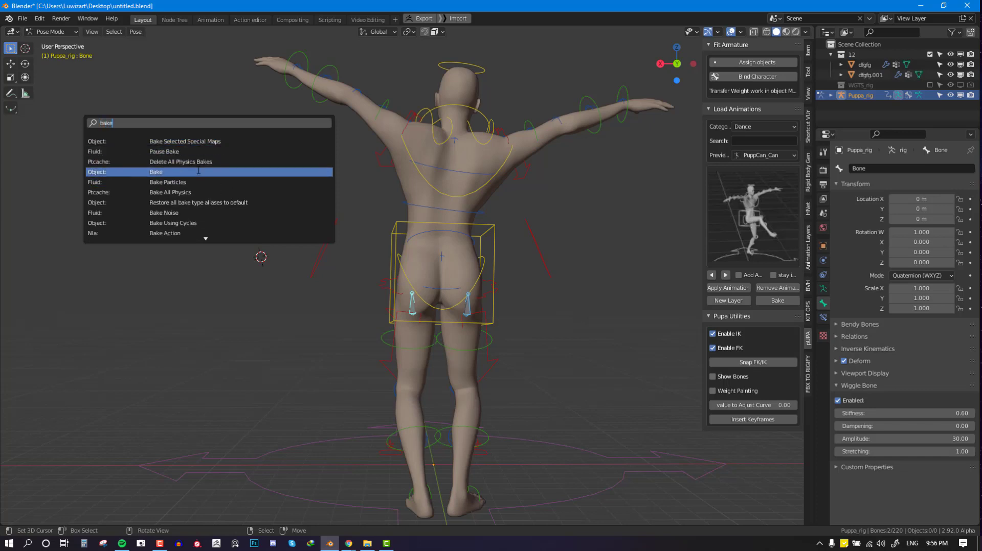
pyautogui.click(202, 234)
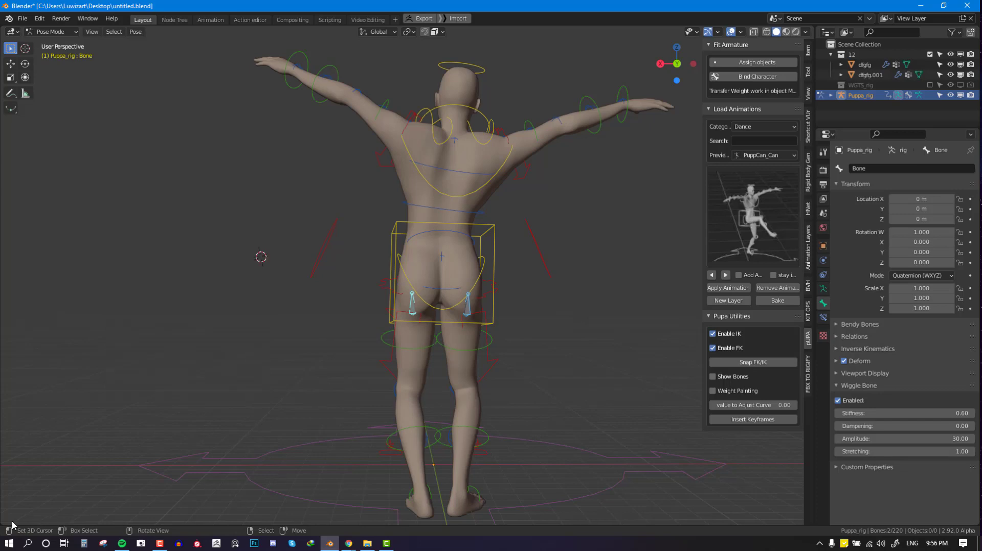
# Split off a new area below the viewport and make it a Timeline.
pyautogui.moveTo(2, 525); pyautogui.dragTo(15, 401)
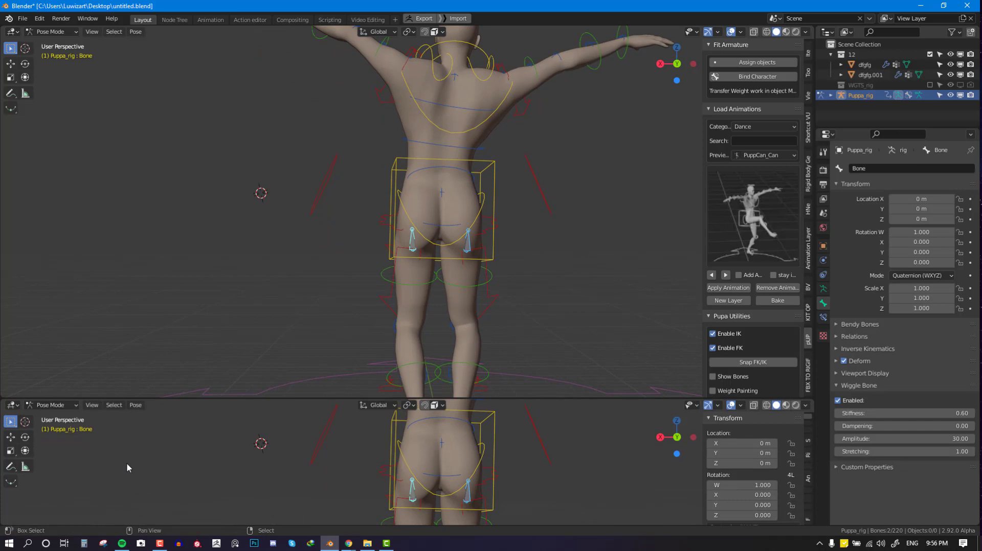
pyautogui.hotkey('shift', 'F12')
pyautogui.click(519, 487)
pyautogui.hotkey('shift', 'F12')
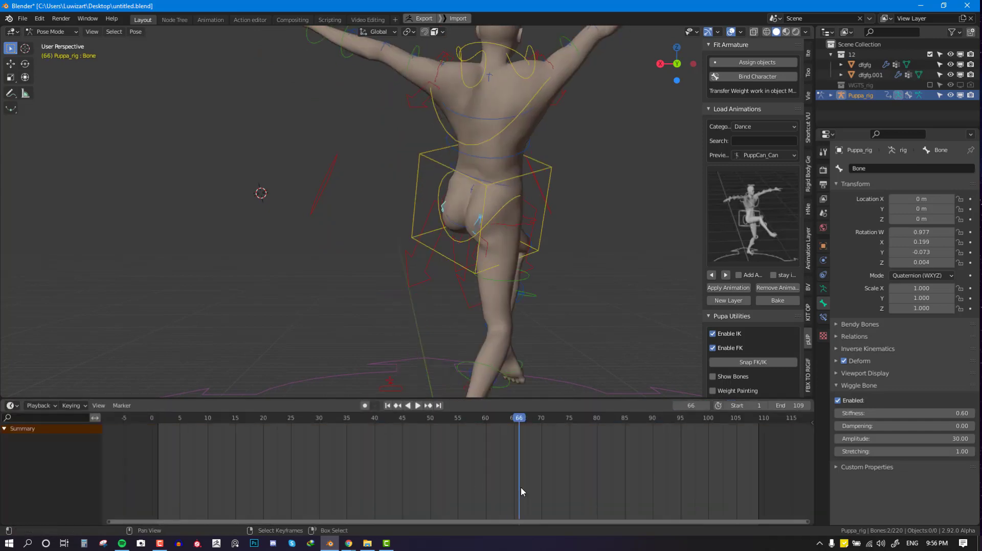
# Scrub the playhead to frame 109, the dance's last frame.
pyautogui.moveTo(538, 486); pyautogui.dragTo(757, 465)
pyautogui.scroll(-2, 659, 477)
pyautogui.scroll(-2, 660, 480)
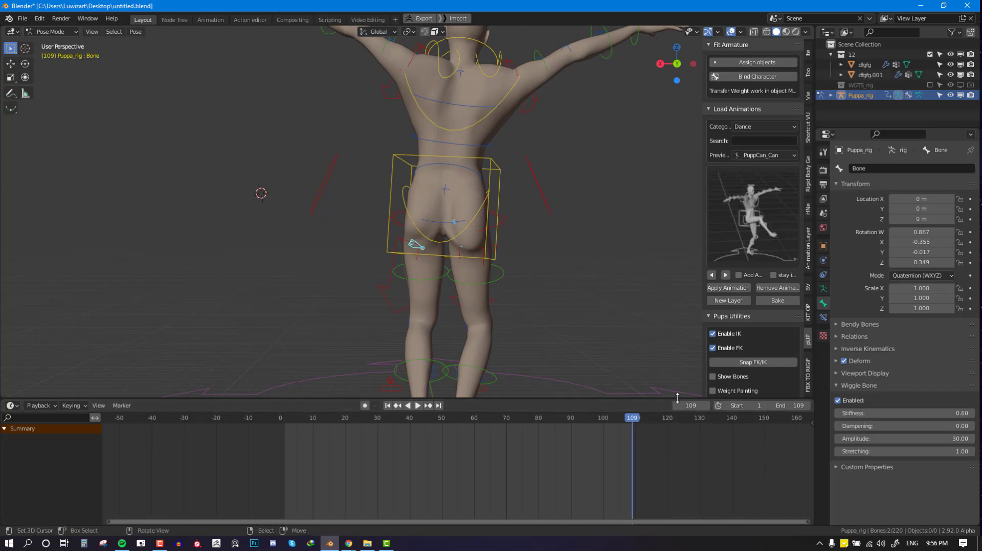
pyautogui.scroll(-2, 431, 288)
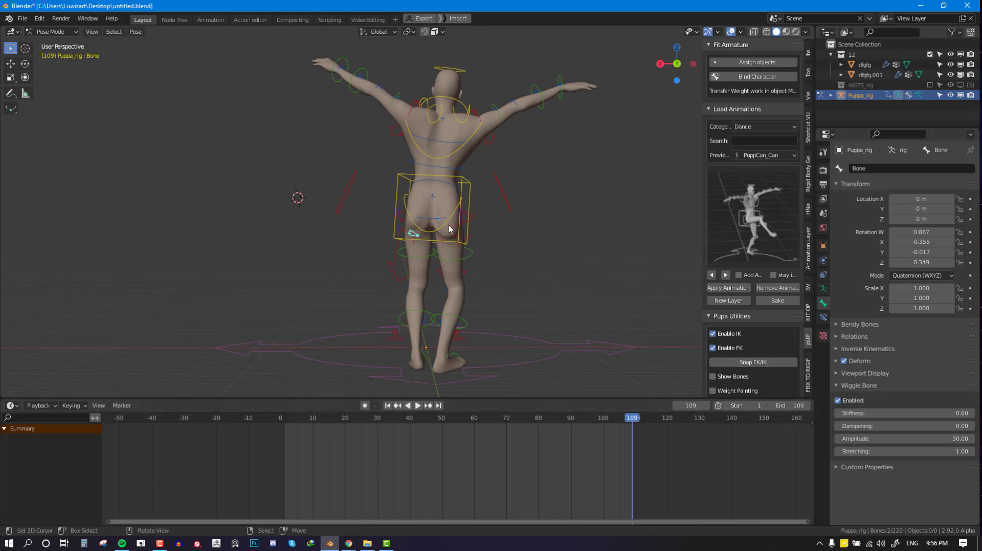
pyautogui.moveTo(453, 231); pyautogui.dragTo(457, 231, button='middle')
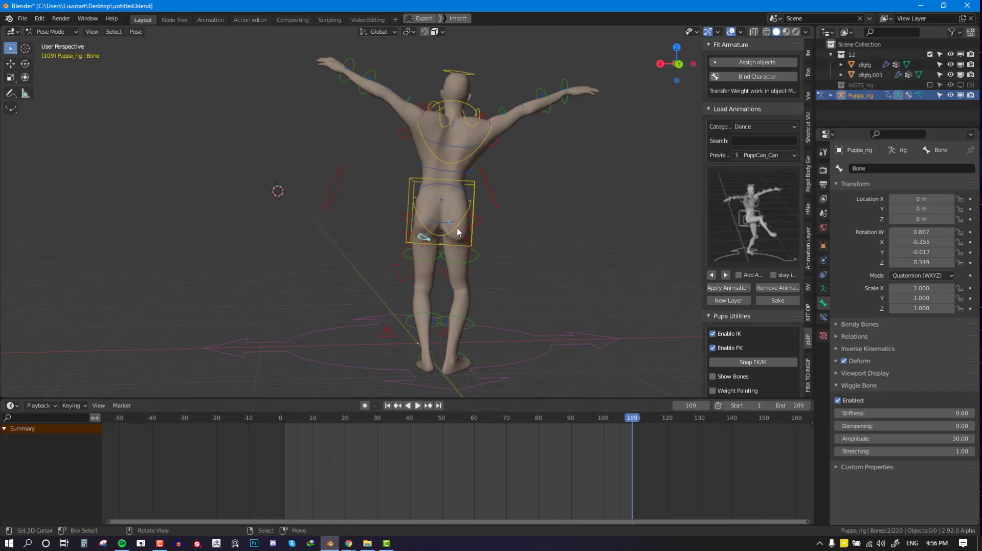
# Open Bake Action from Quick Favorites and tick Overwrite Current Action for frames 1–109.
pyautogui.press('q')
pyautogui.click(490, 171)
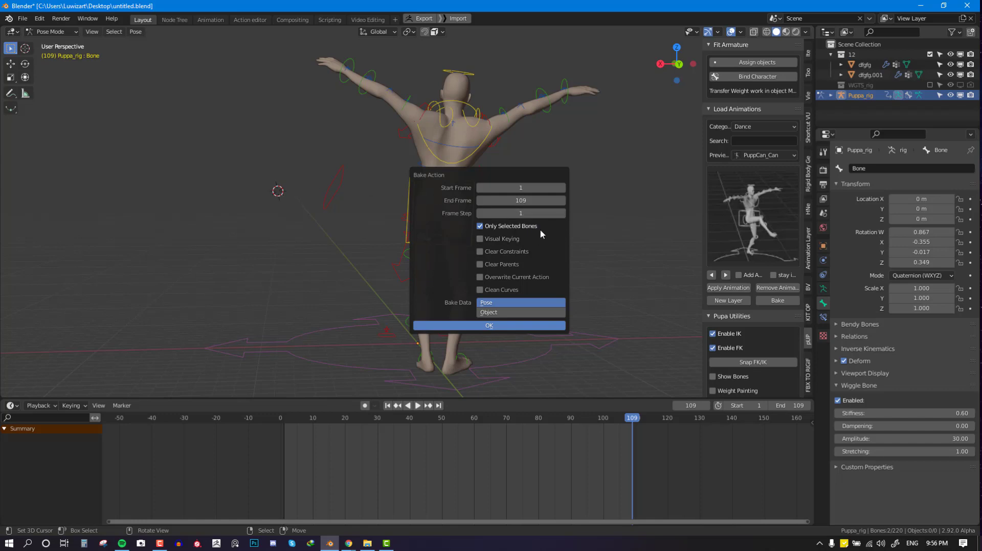
pyautogui.click(532, 277)
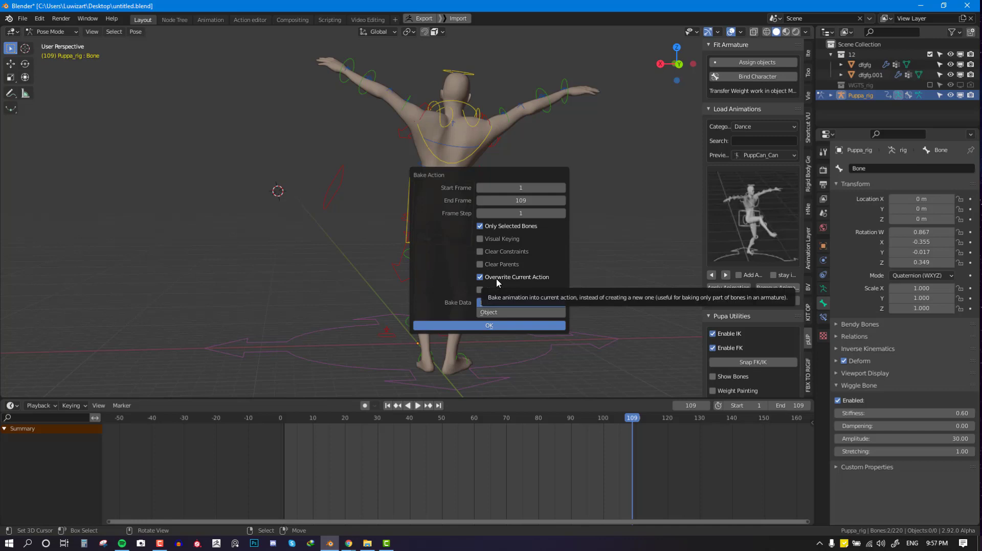
# Bake the pose action for frames 1–109 and inspect the left wiggle bone's new keyframes.
pyautogui.click(478, 328)
pyautogui.scroll(3, 514, 234)
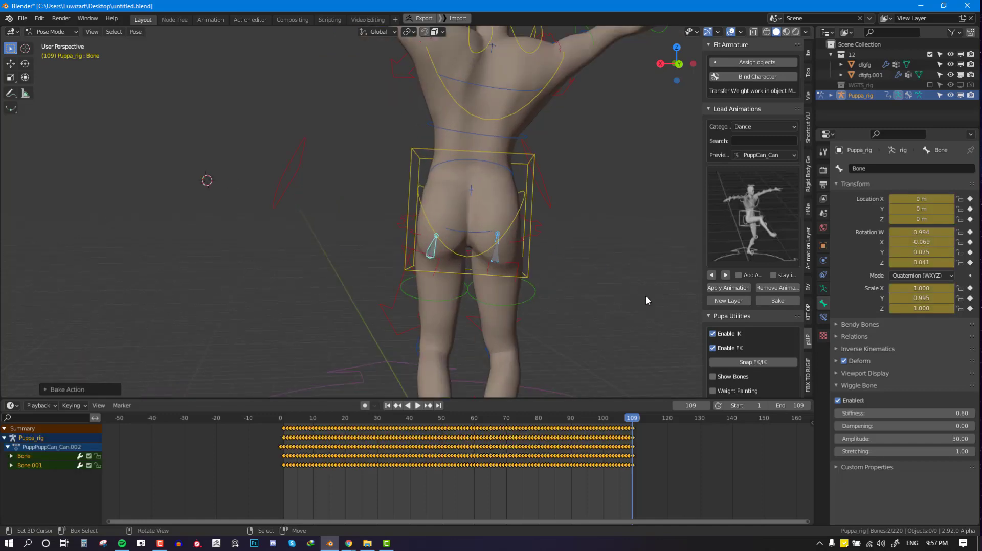
pyautogui.click(431, 245)
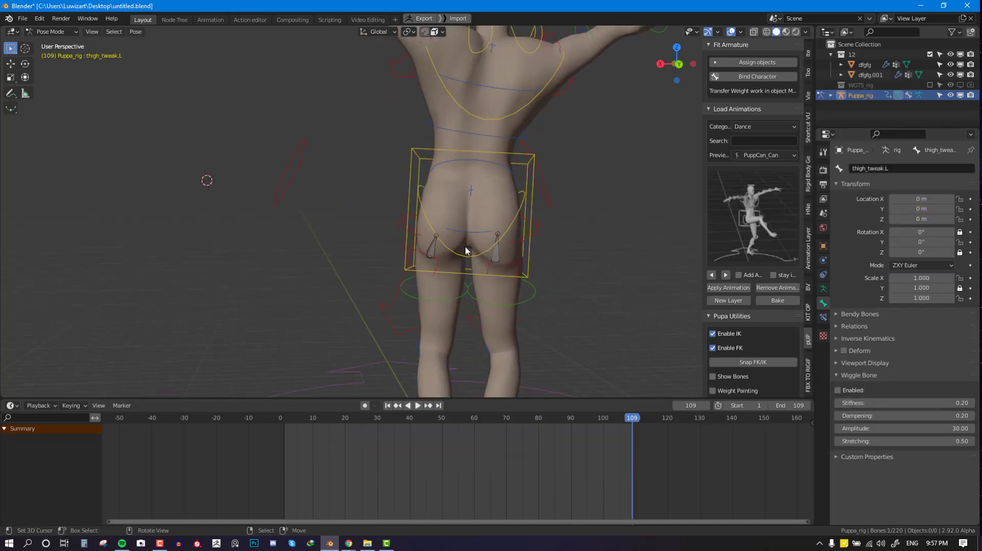
pyautogui.click(432, 250)
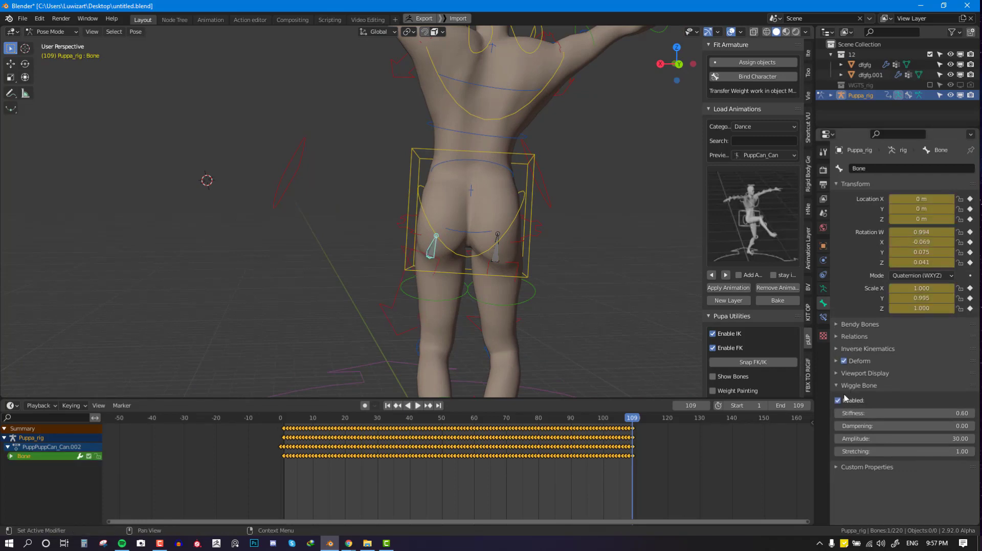
# Check the right wiggle bone Bone.001's keys, then play the baked dance with nothing selected.
pyautogui.click(498, 231)
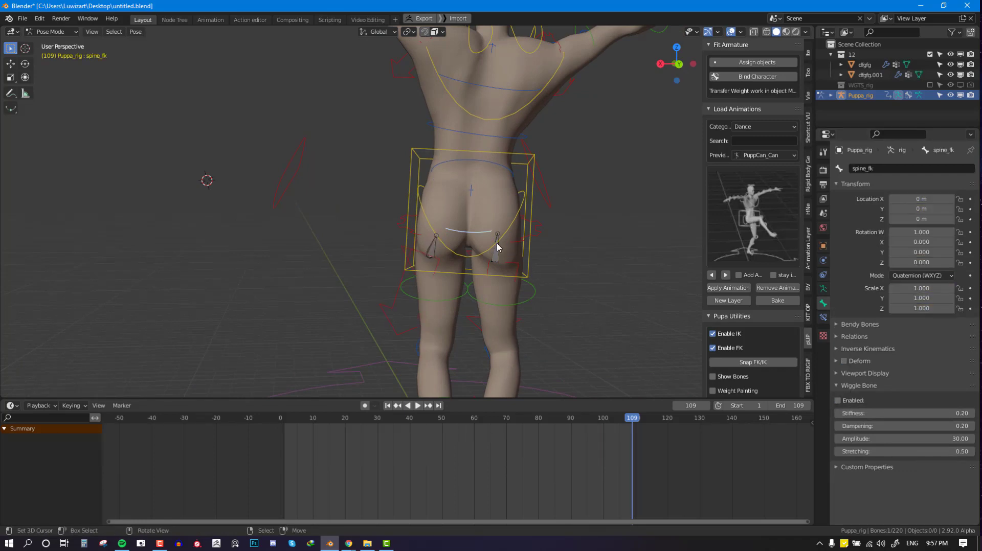
pyautogui.click(497, 239)
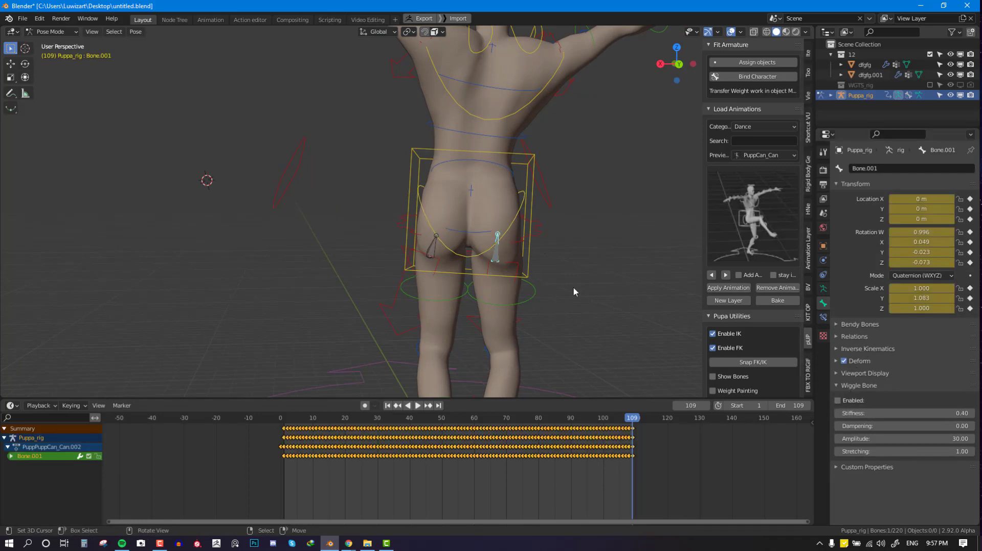
pyautogui.press('space')
pyautogui.click(561, 263)
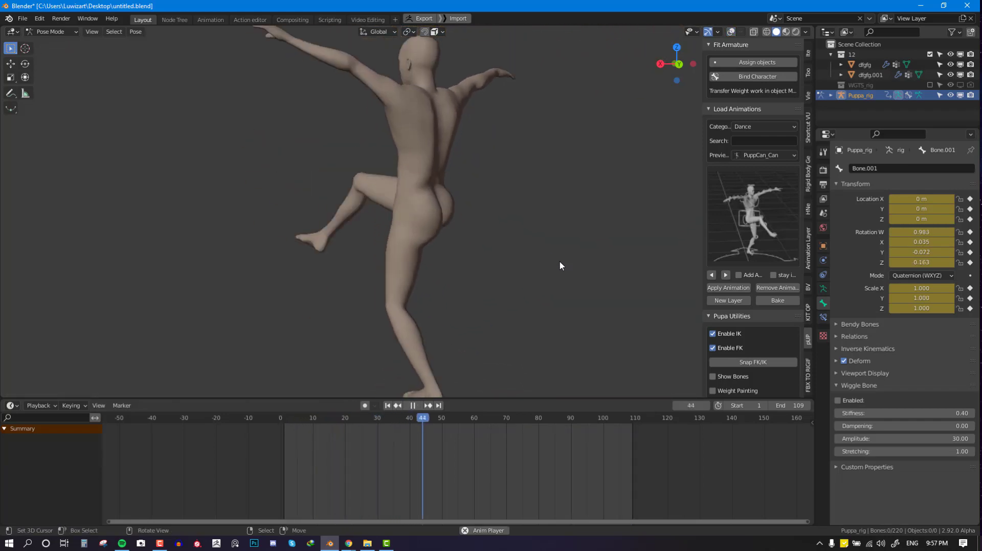